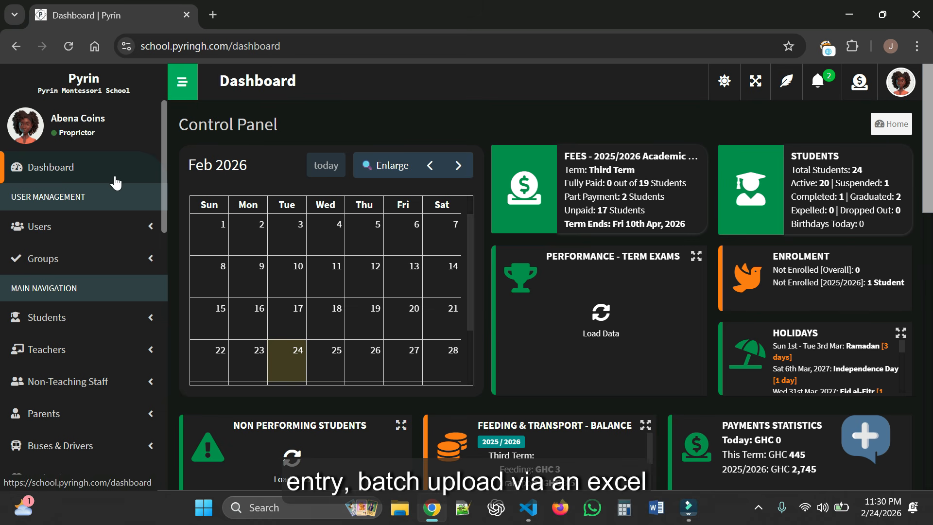
- Open Manage Students from the Students section of the sidebar
left_click_drag(165, 150, 164, 200)
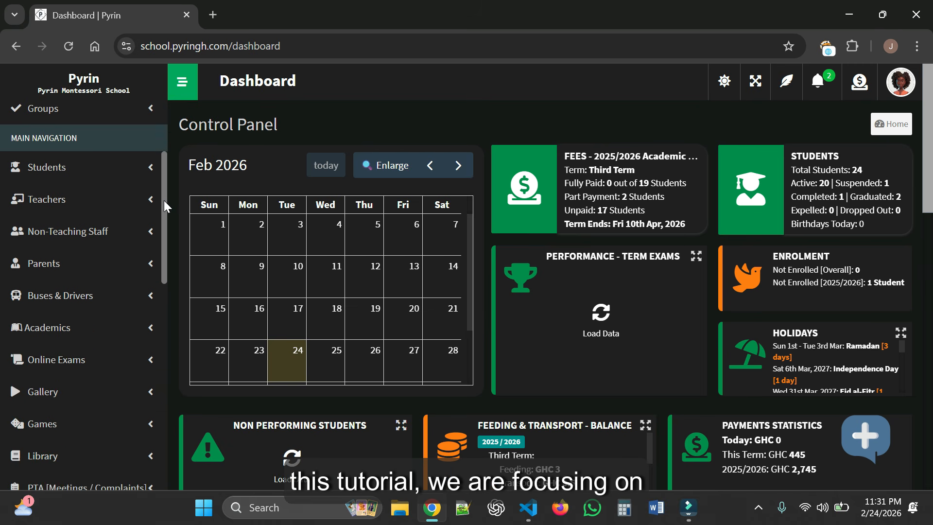
left_click(146, 174)
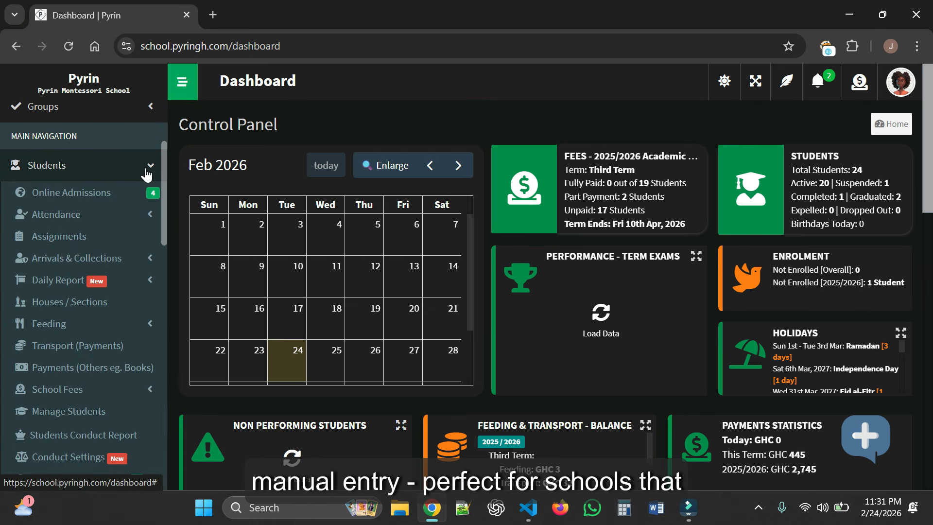
left_click_drag(165, 161, 165, 176)
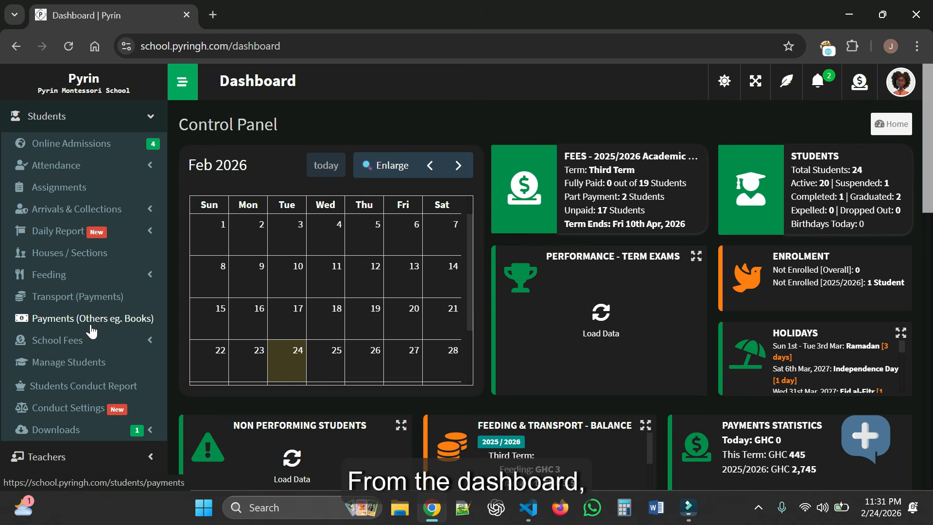
left_click(88, 364)
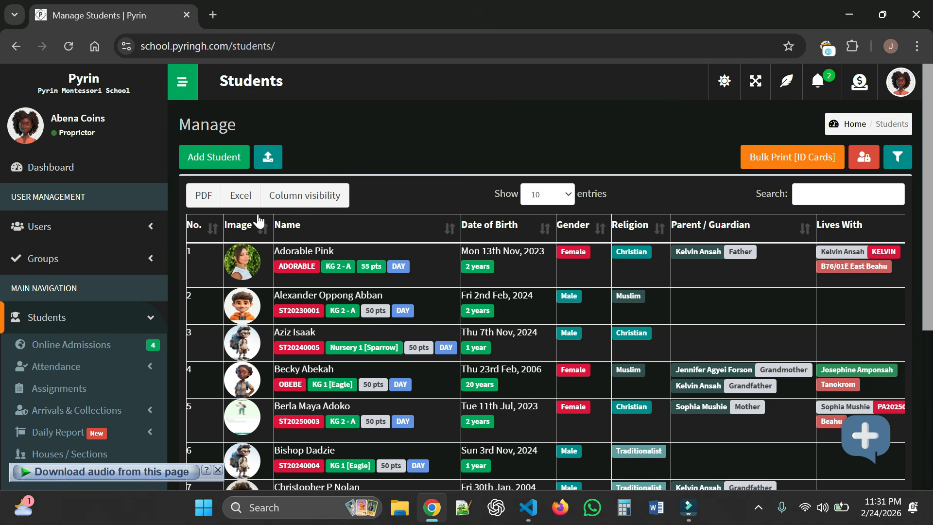
- Start a new student record and enter the student's first, last and other names
left_click(211, 159)
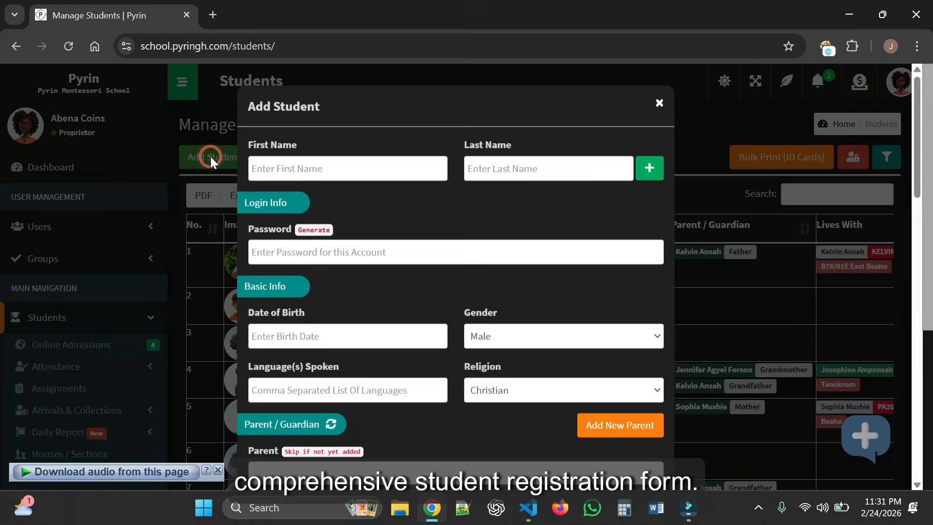
left_click(218, 471)
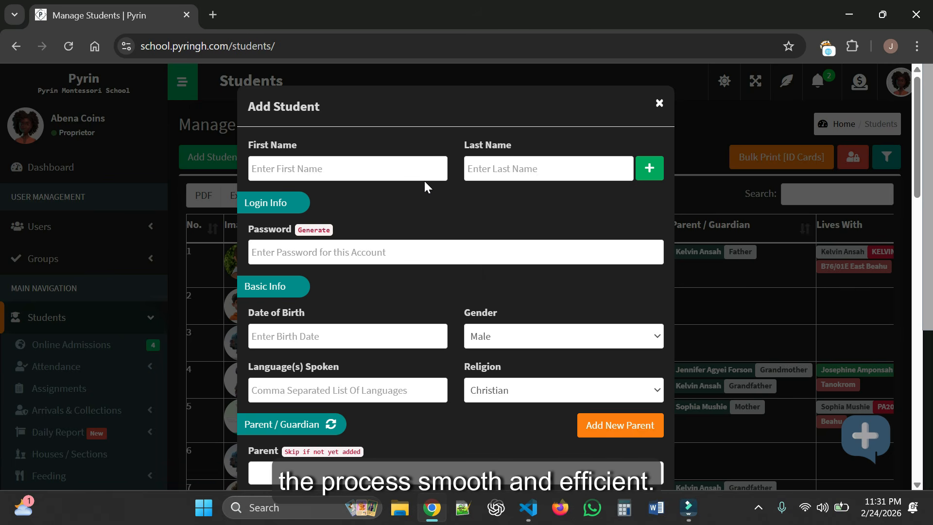
left_click(410, 169)
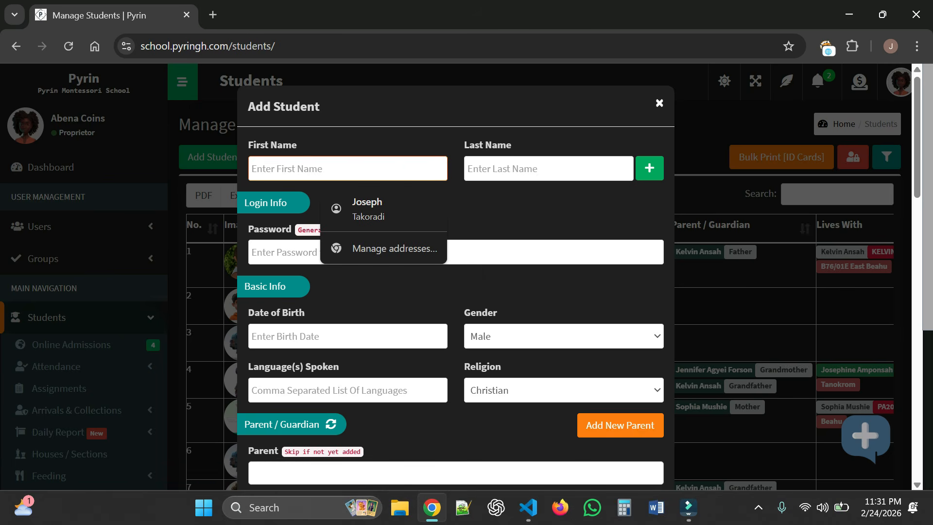
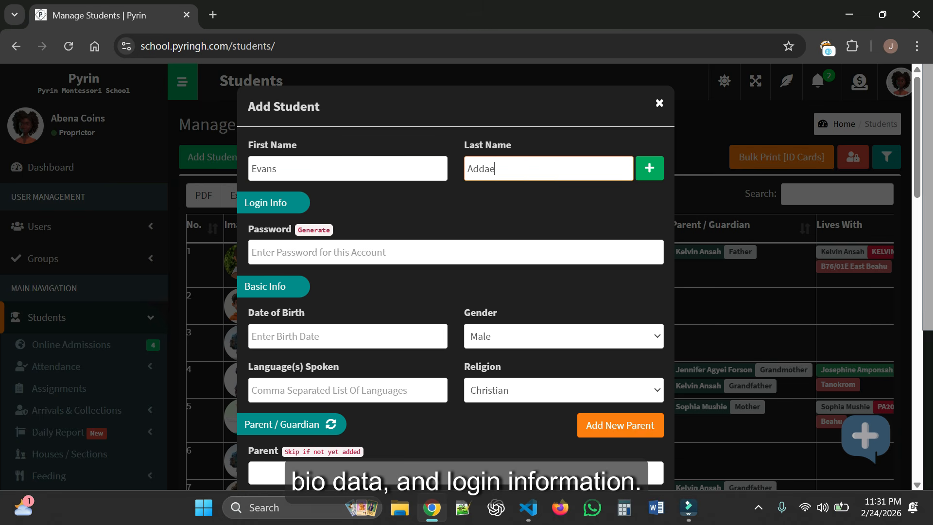
left_click(651, 171)
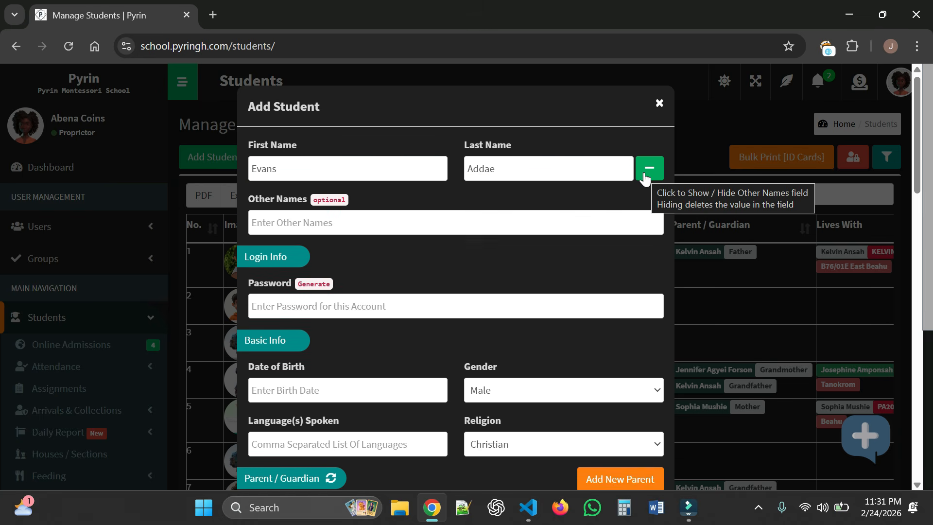
left_click(415, 221)
type("Of")
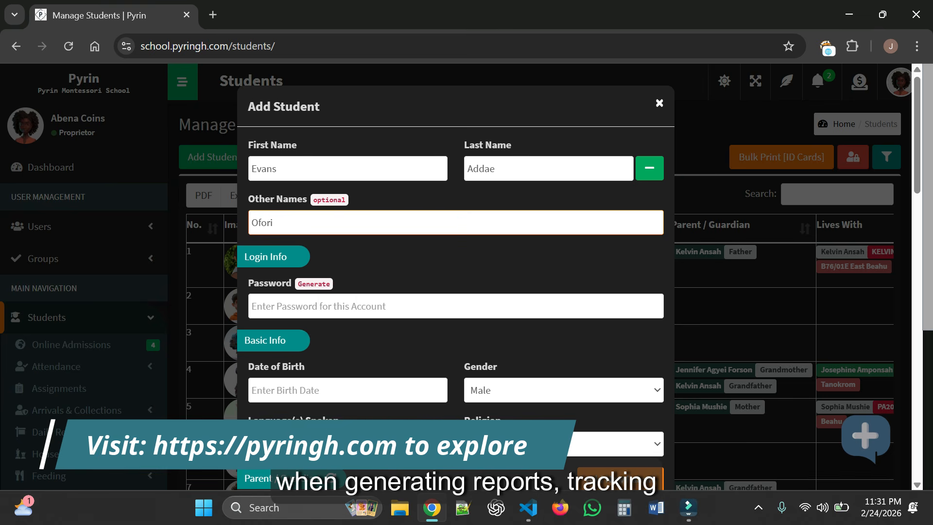
type("ori")
left_click(397, 270)
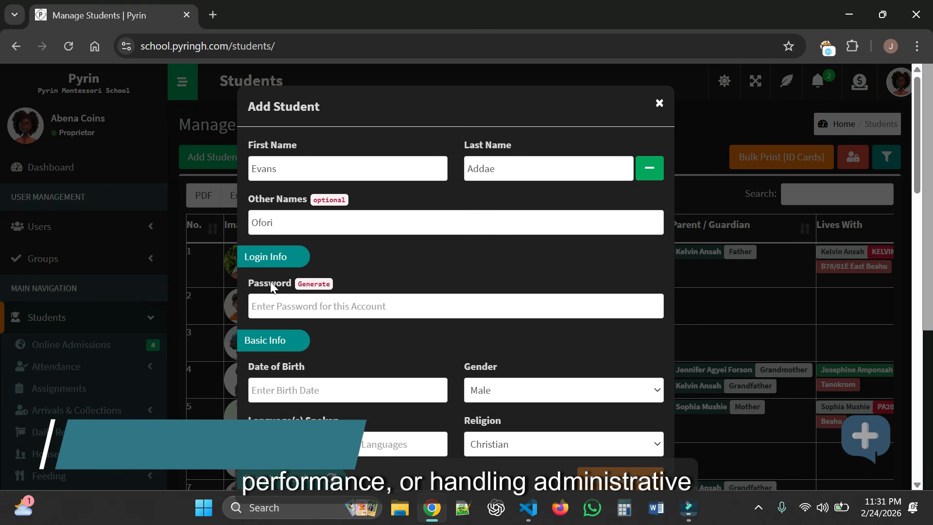
- Replace the hand-typed password with an auto-generated account password
left_click(350, 304)
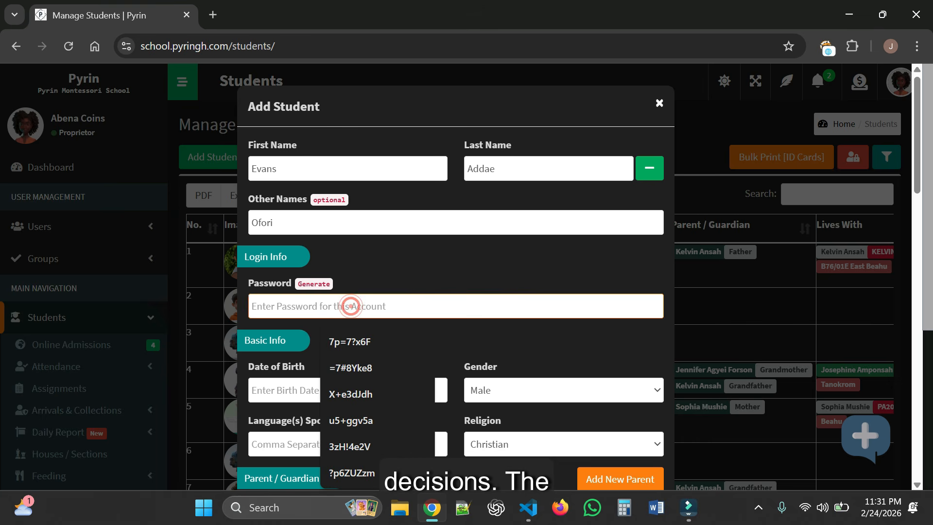
type("ahlahglhlagh")
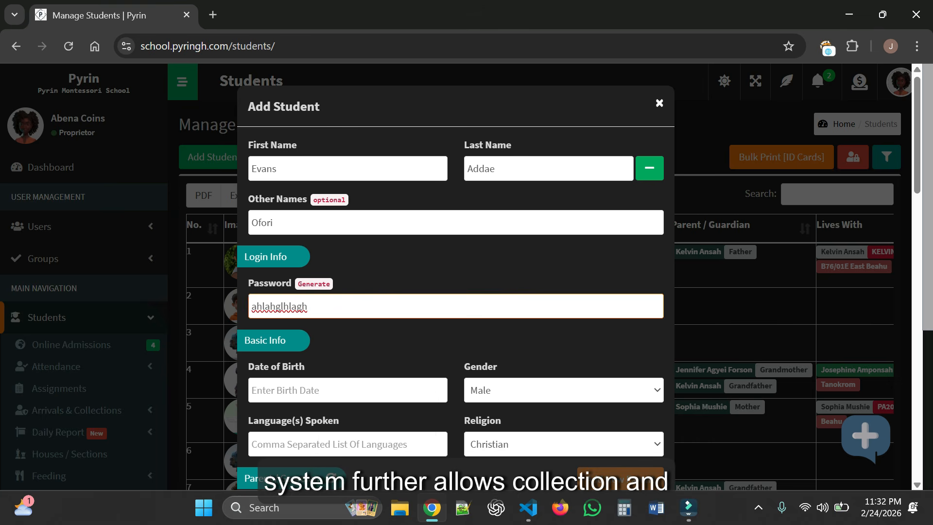
key("BackSpace")
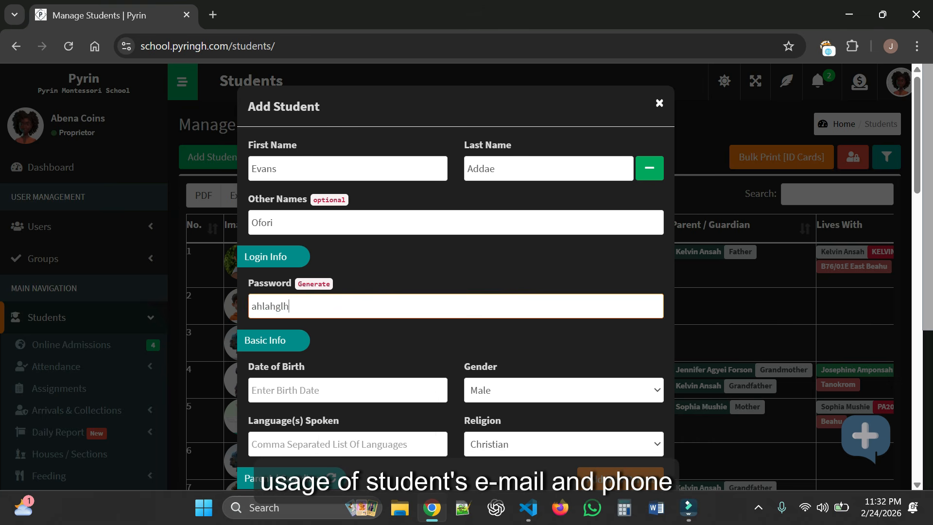
key("BackSpace")
key("BackSpace")
key("BackSpace")
key("BackSpace")
key("BackSpace")
key("BackSpace")
key("BackSpace")
key("BackSpace")
left_click(317, 286)
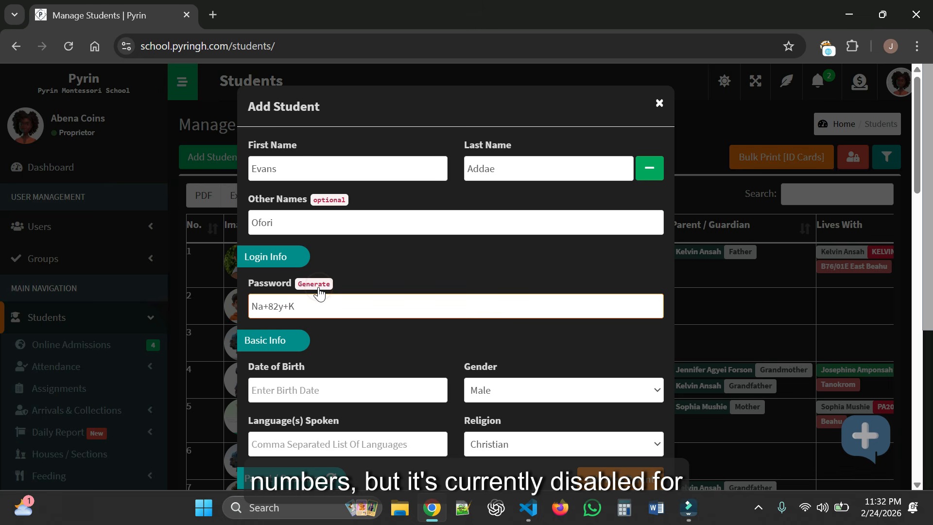
- Set the date of birth to 10 July 2012 with the calendar picker
scroll(422, 325, "down", 3)
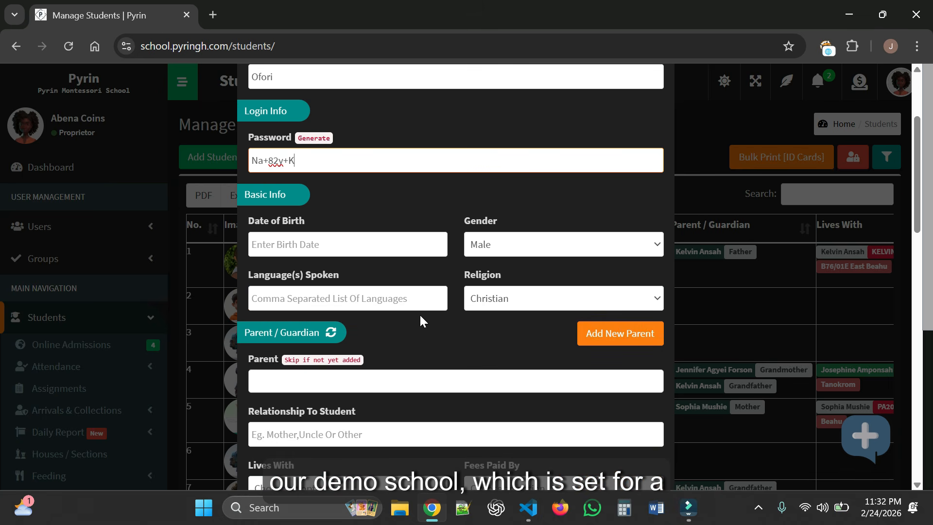
left_click(316, 245)
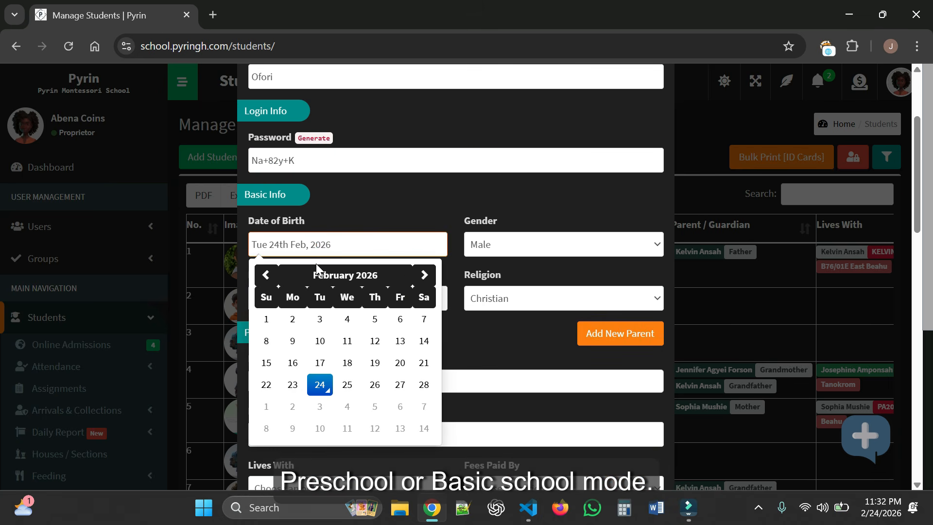
left_click(327, 277)
left_click(334, 276)
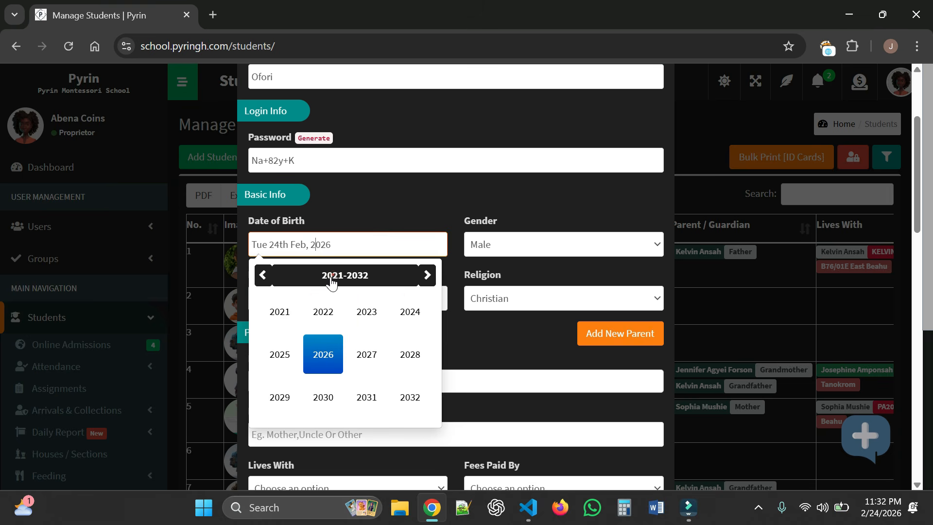
left_click(261, 276)
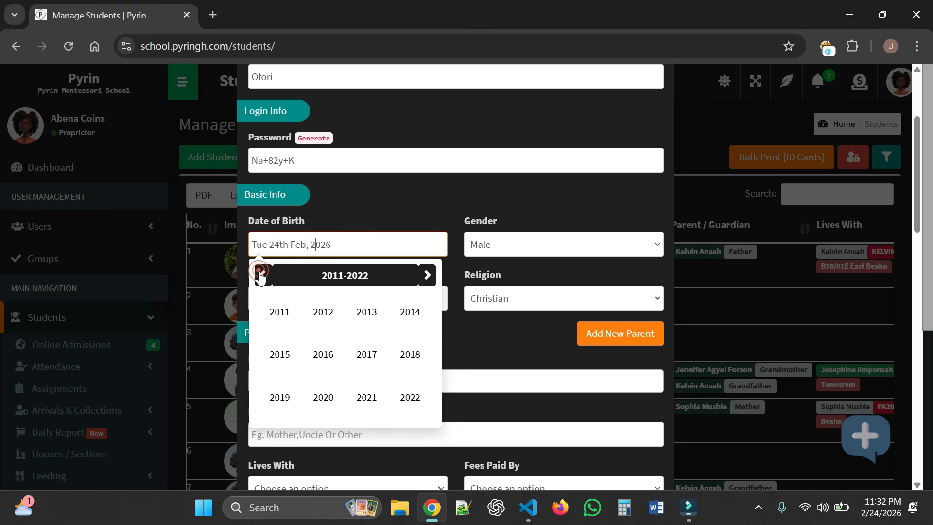
left_click(332, 317)
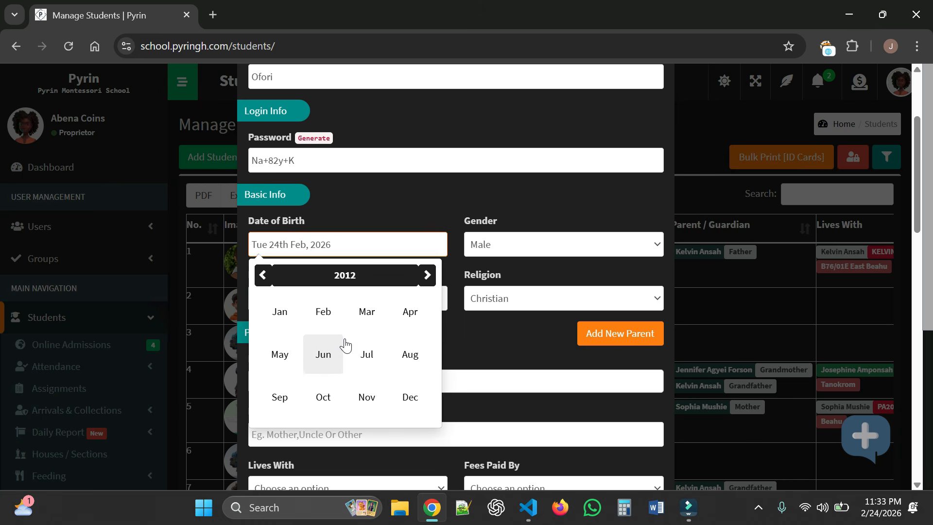
left_click(363, 346)
left_click(322, 342)
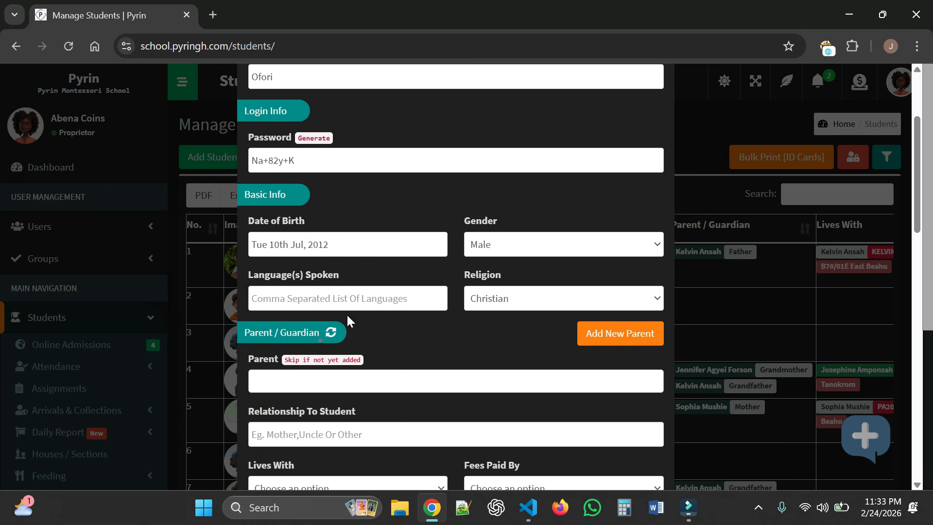
- Keep gender Male, enter languages 'English, Twi', and set religion to Christian
left_click(492, 248)
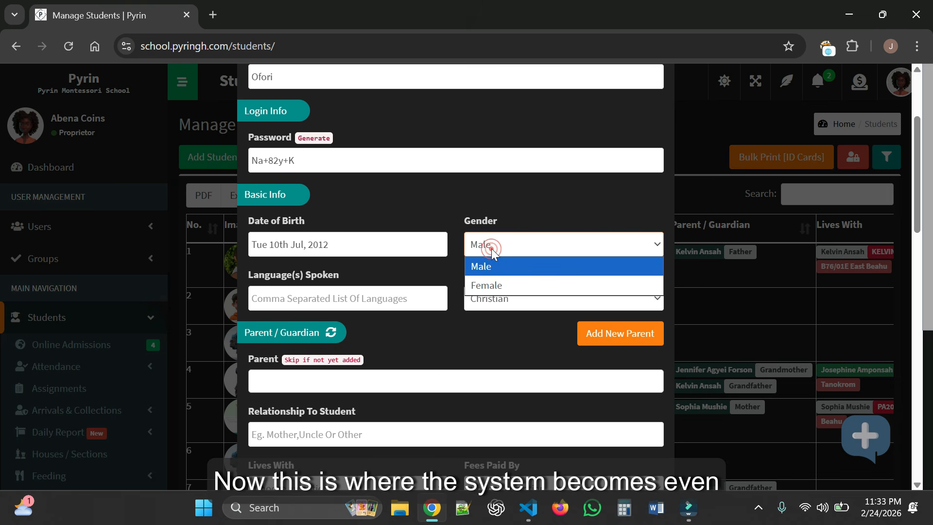
left_click(486, 268)
key("Tab")
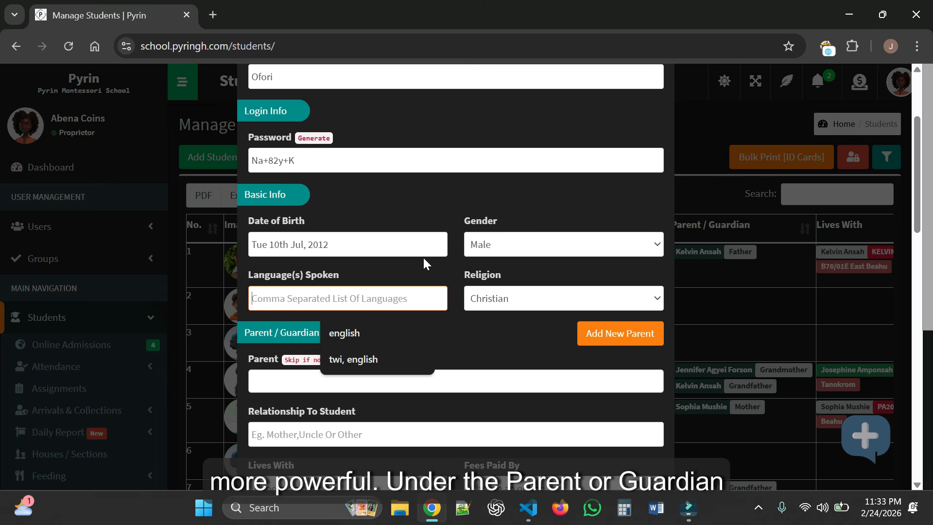
type("Optina")
type("onal")
key("ctrl+a")
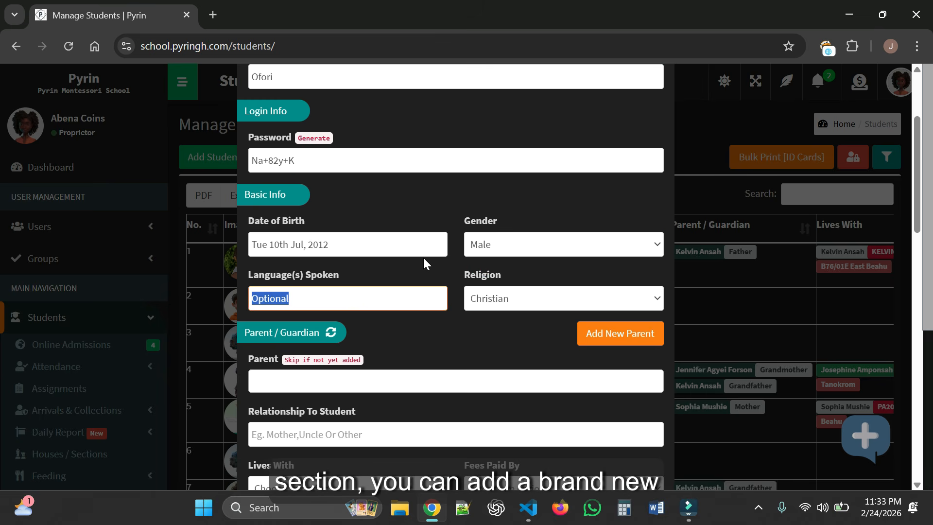
type("Engli")
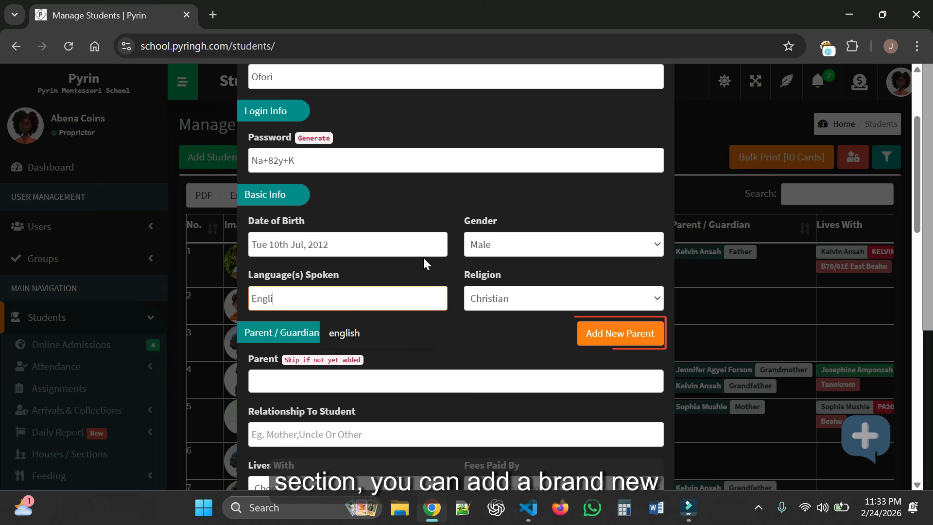
type("sh, Twi")
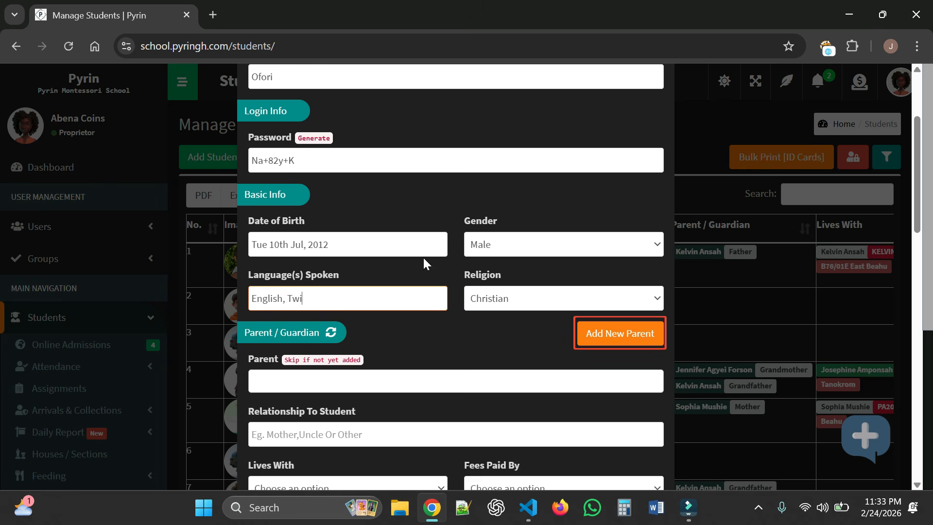
left_click(517, 298)
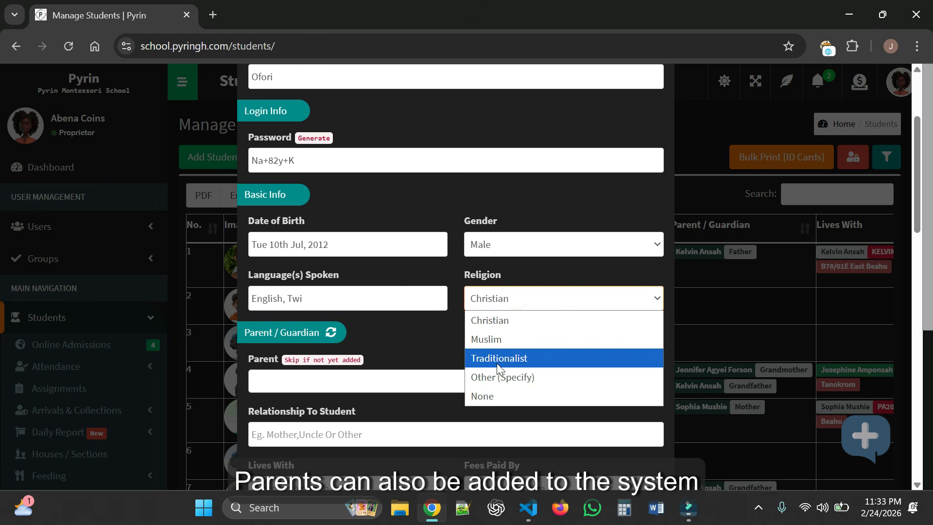
left_click(501, 376)
left_click(531, 298)
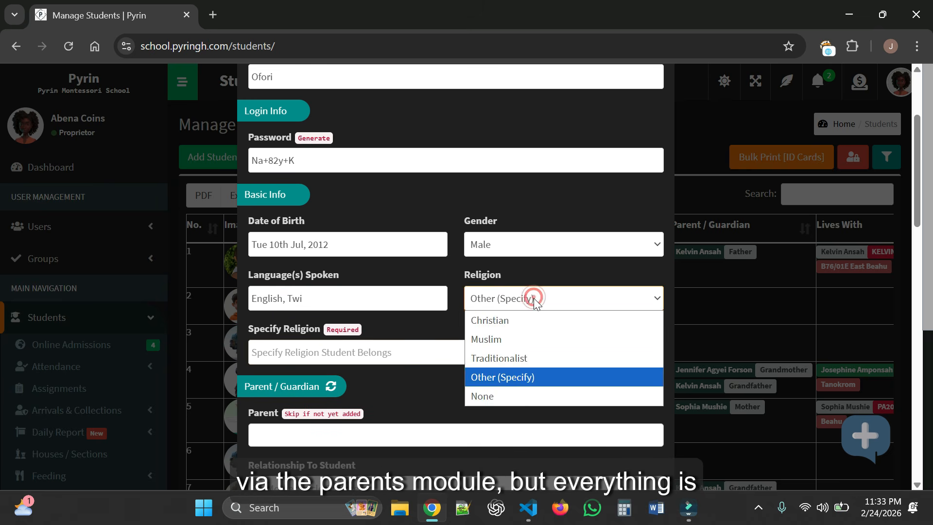
left_click(519, 320)
- Try the Lives With options, then reset Lives With to no choice
scroll(465, 328, "down", 4)
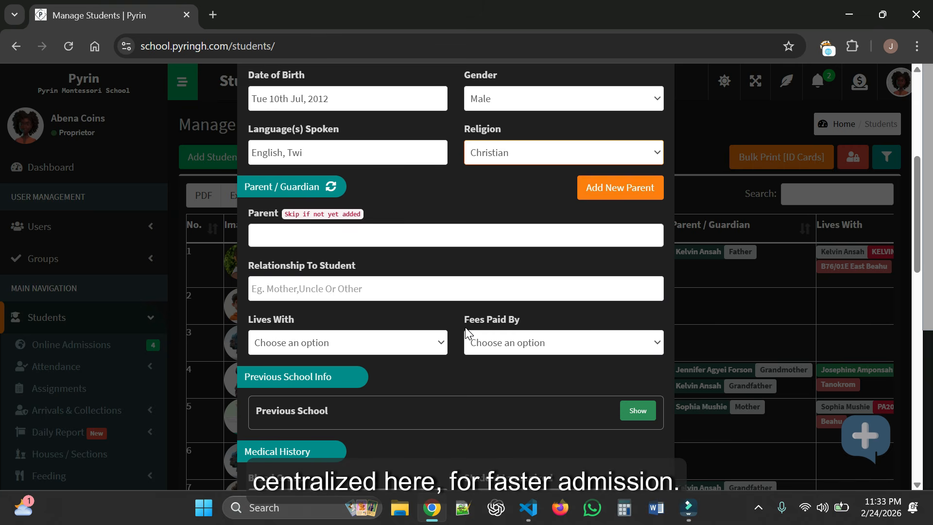
left_click(418, 270)
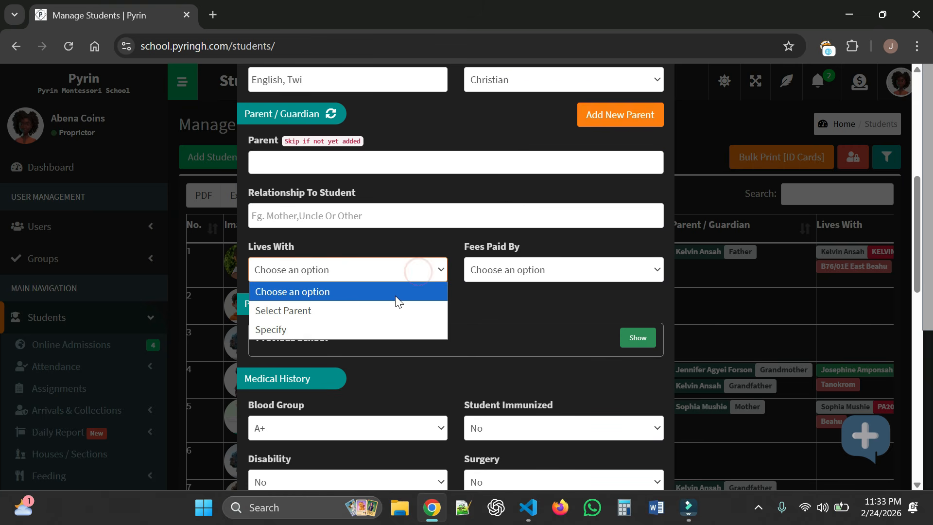
left_click(369, 311)
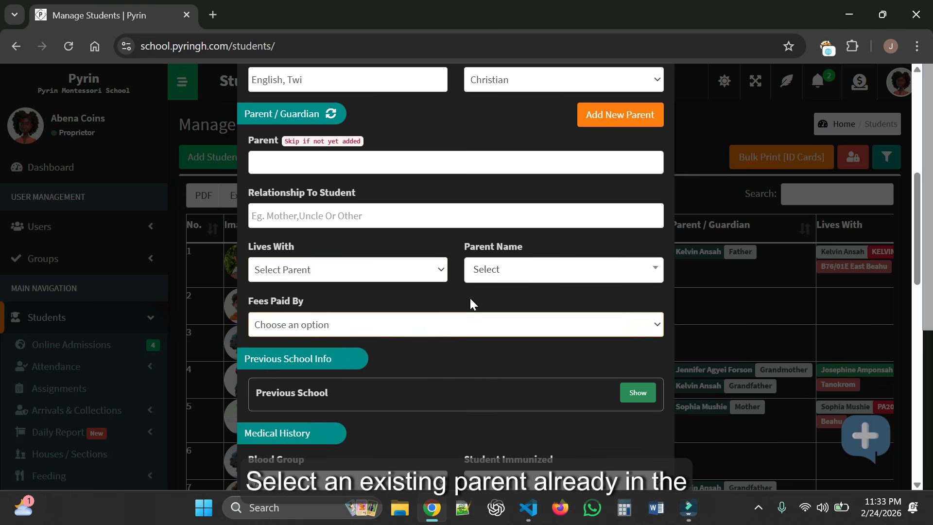
left_click(525, 270)
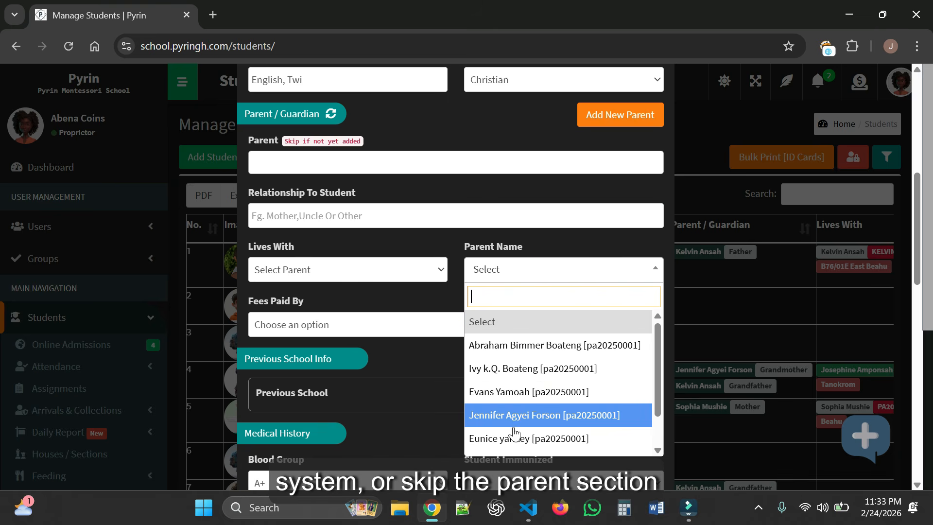
left_click(433, 294)
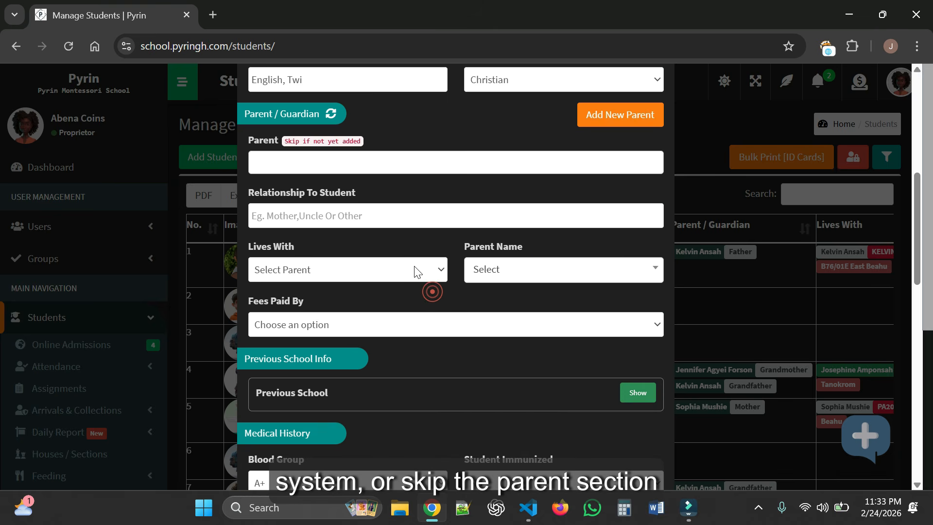
left_click(415, 270)
left_click(374, 330)
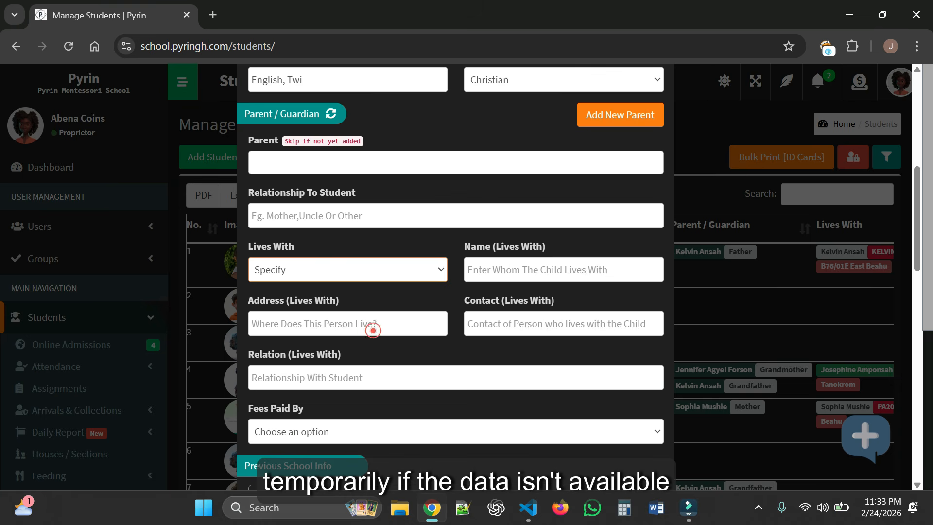
left_click(516, 269)
left_click(434, 316)
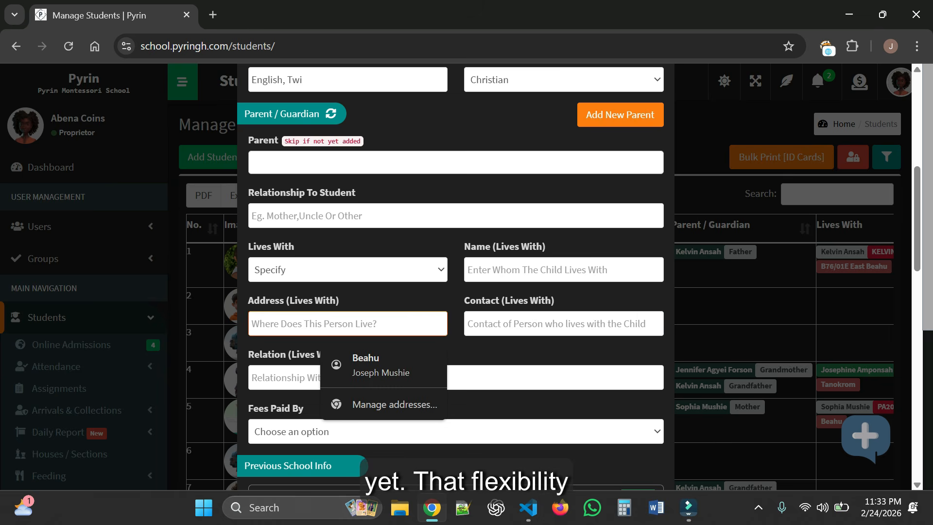
left_click(499, 321)
left_click(427, 371)
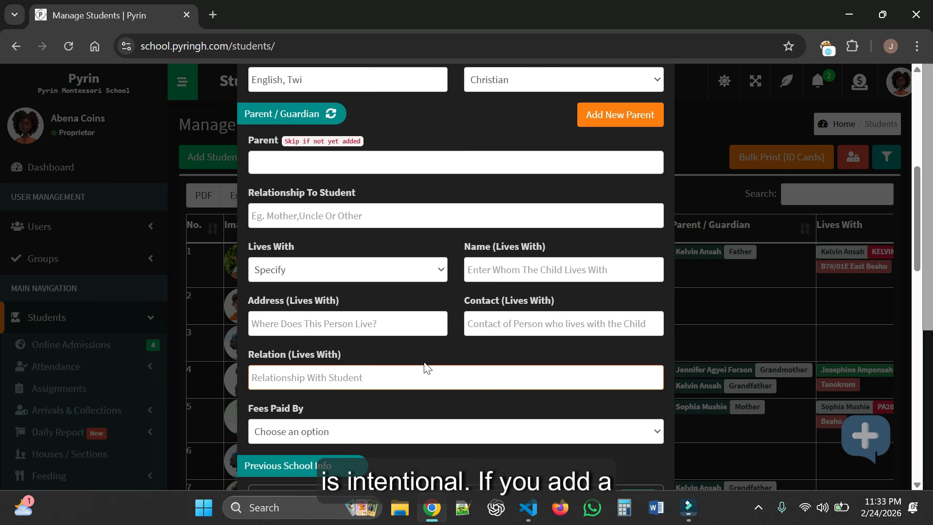
left_click(452, 259)
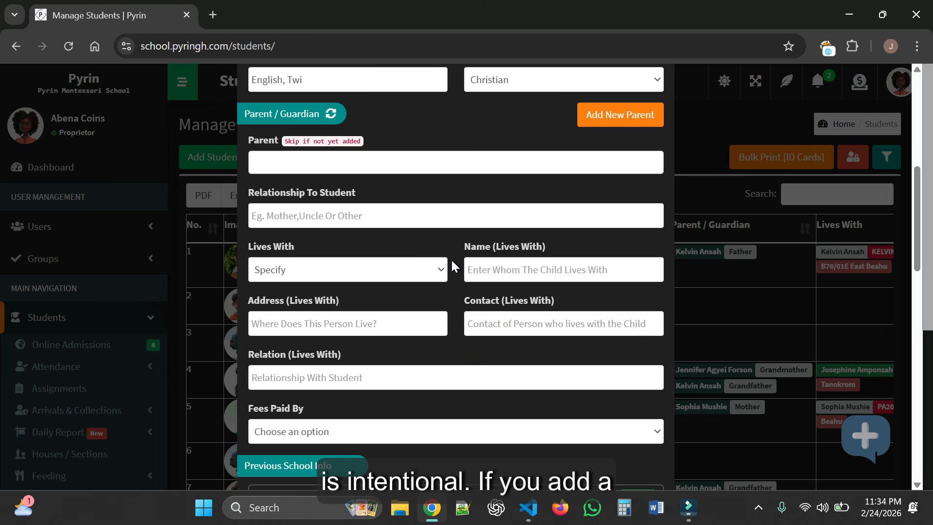
left_click(412, 268)
left_click(381, 290)
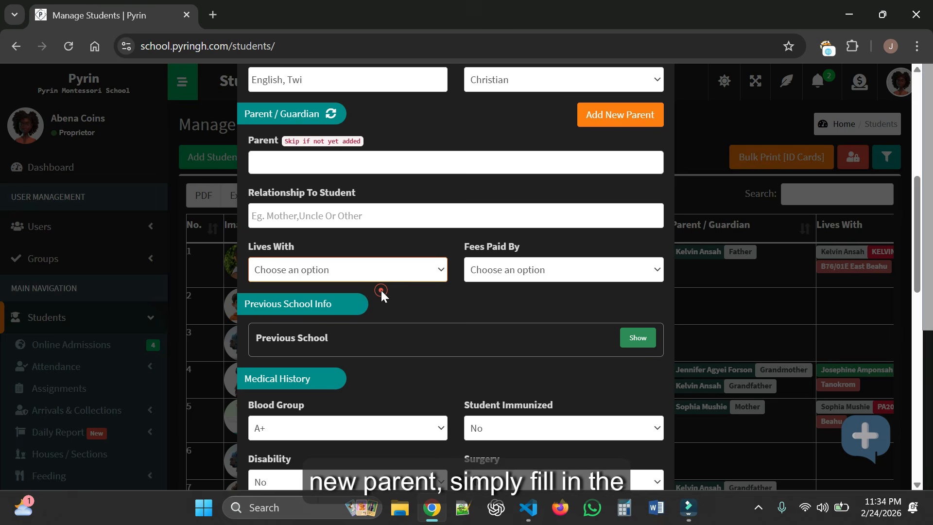
- Leave Fees Paid By and the parent list unset, and bring up Add New Parent
left_click(511, 270)
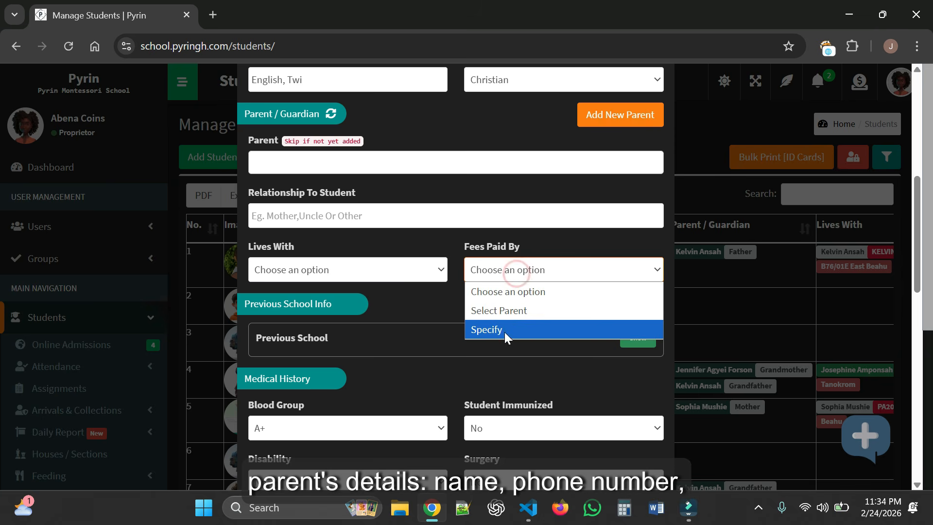
left_click(447, 294)
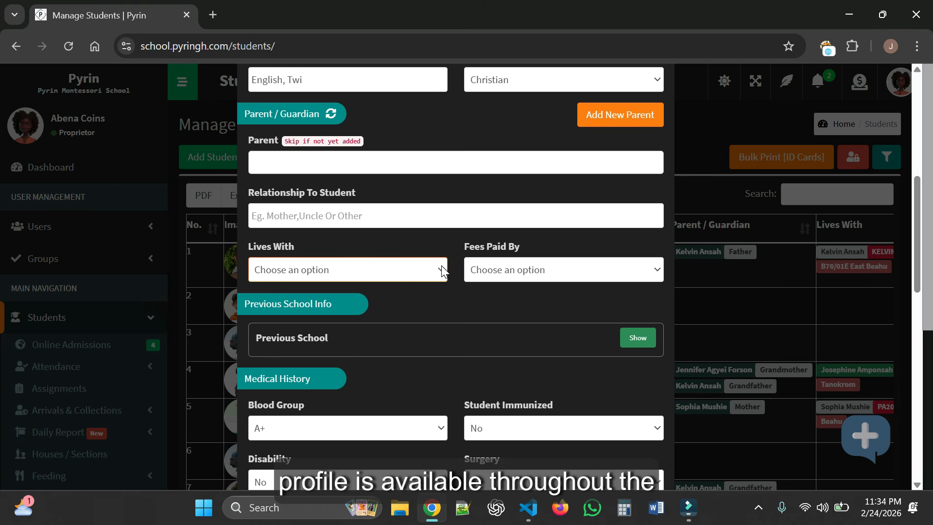
left_click(512, 160)
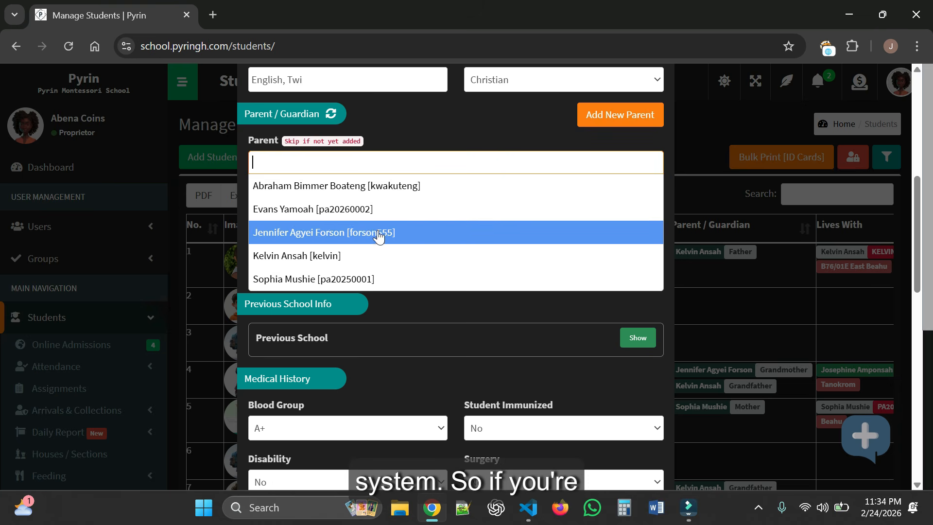
left_click(462, 133)
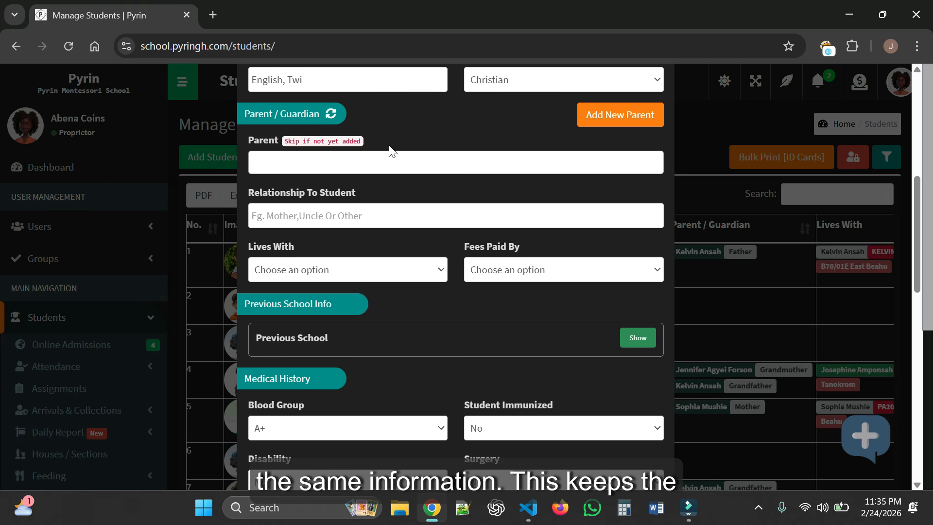
left_click(620, 118)
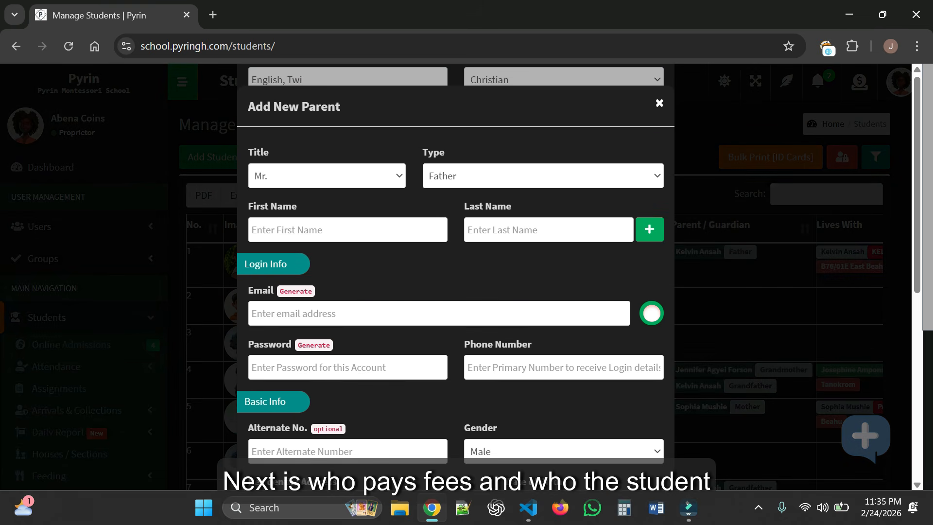
- Look through the Add New Parent form, toggle Other Details, and close it unsaved
scroll(493, 192, "down", 2)
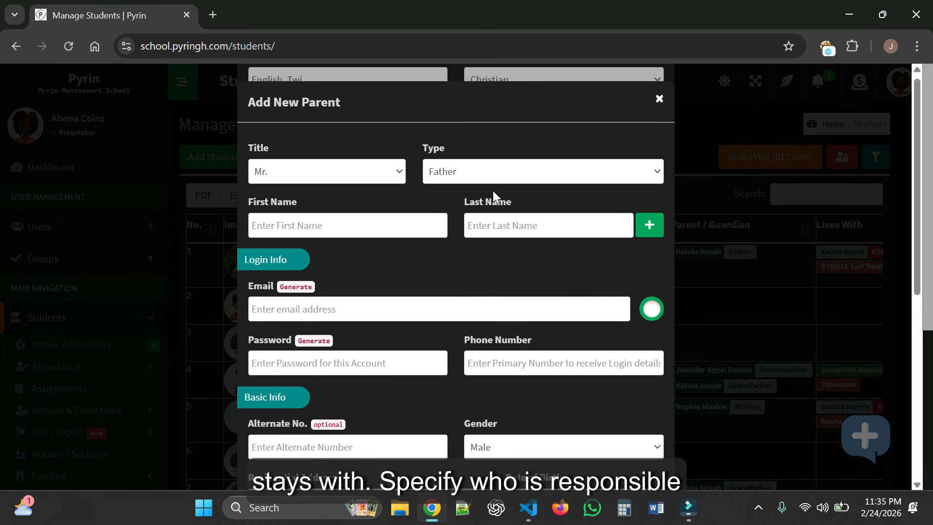
scroll(476, 207, "down", 5)
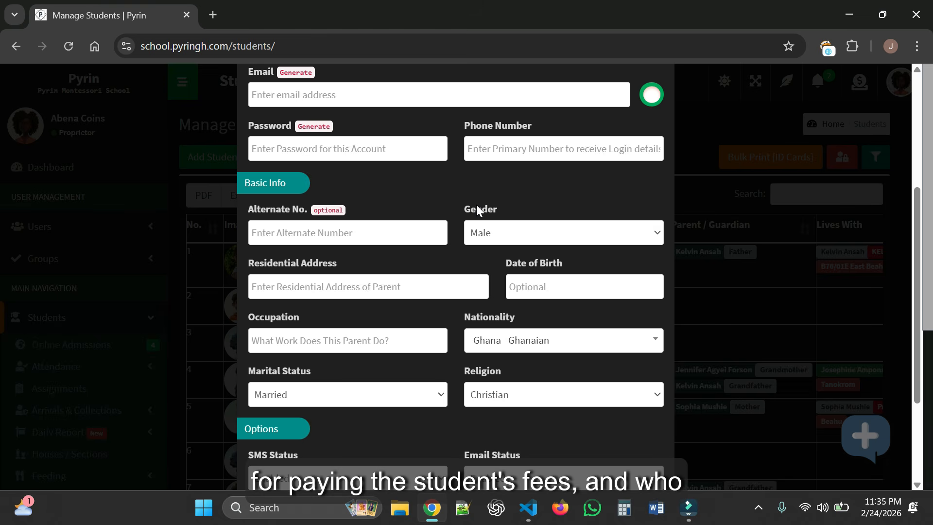
scroll(477, 211, "down", 3)
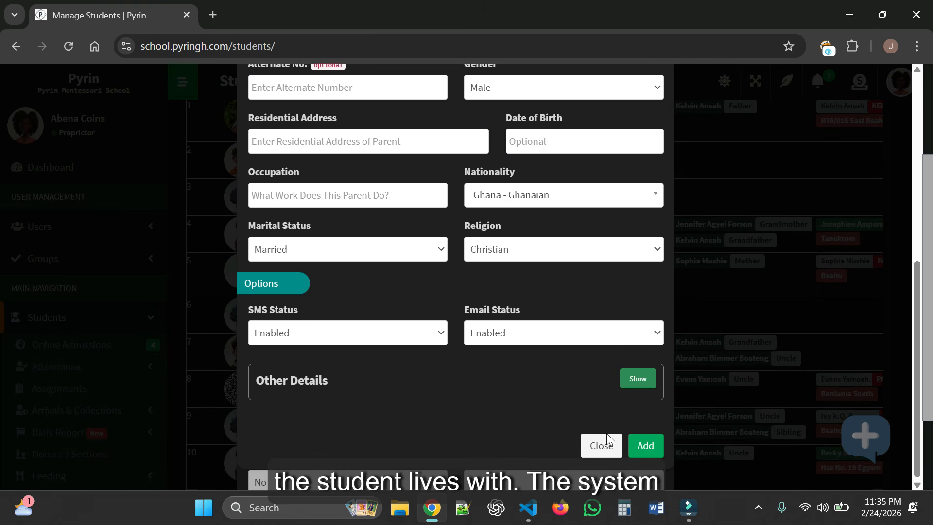
left_click(639, 385)
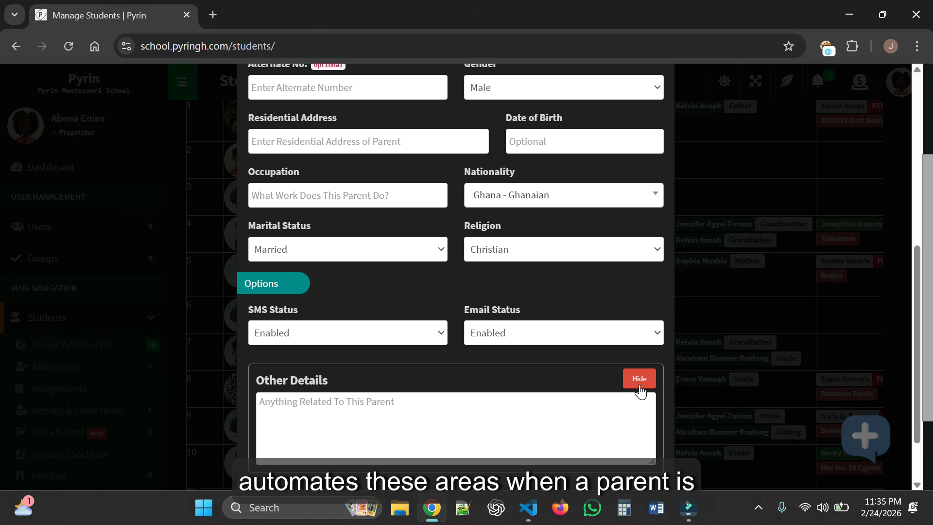
left_click(640, 389)
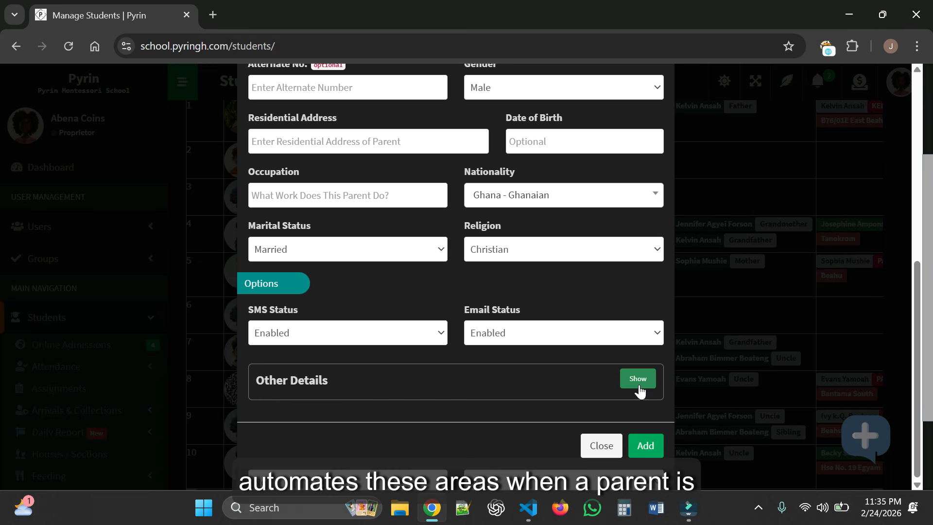
left_click(600, 448)
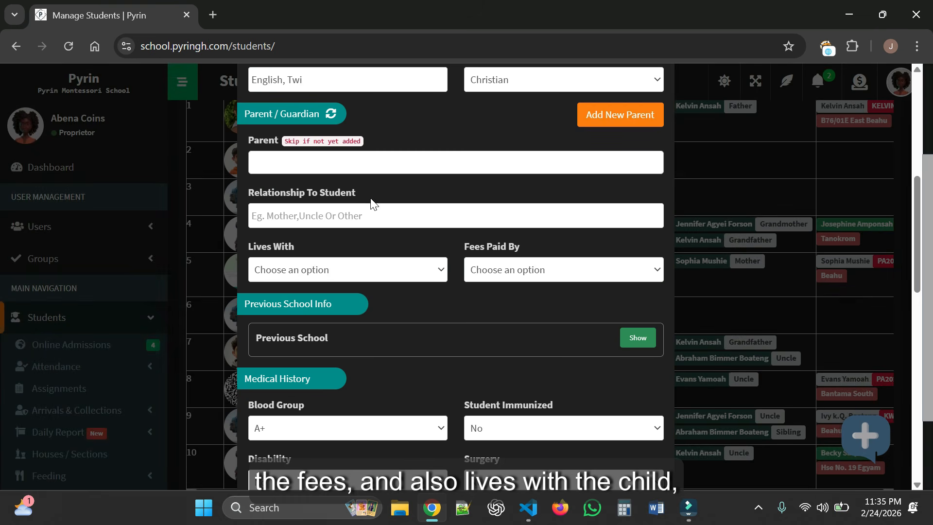
- Link the father as an existing parent who lives with and pays for the child, relationship Father
left_click(440, 160)
type("kelv")
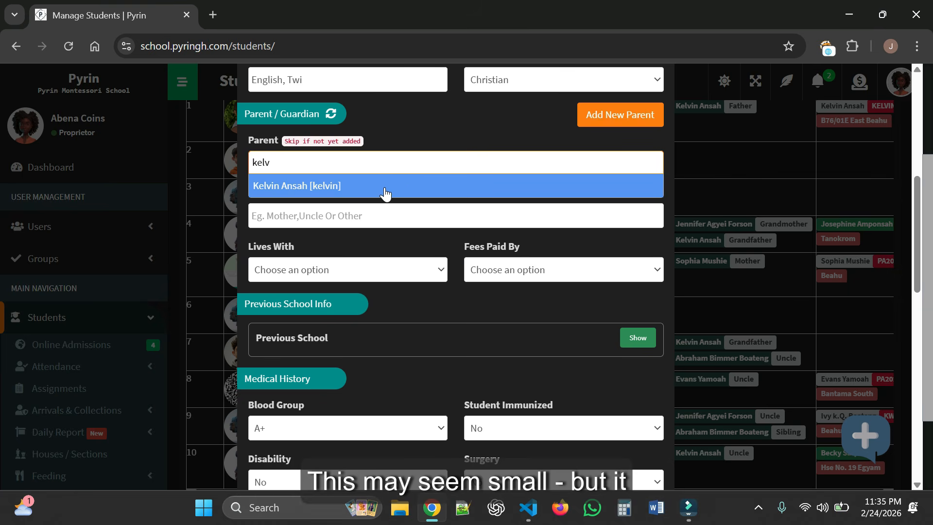
left_click(386, 190)
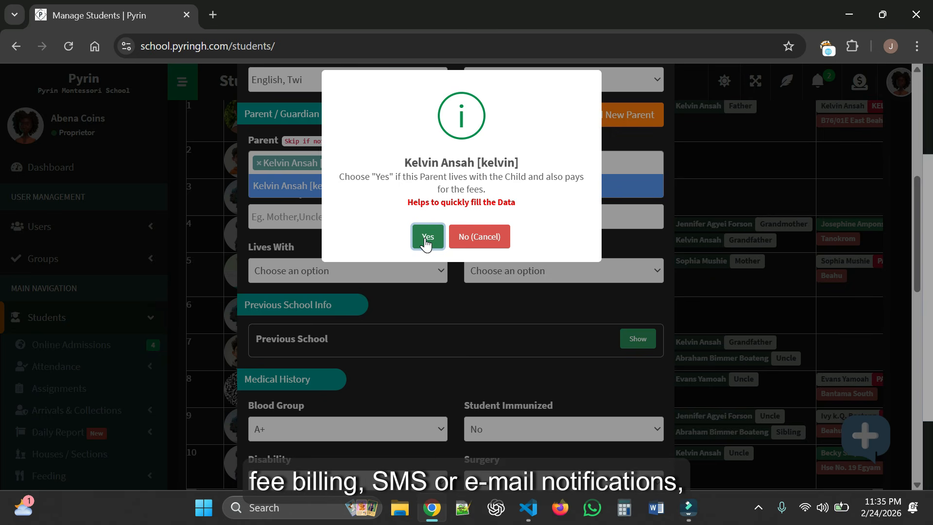
left_click(425, 238)
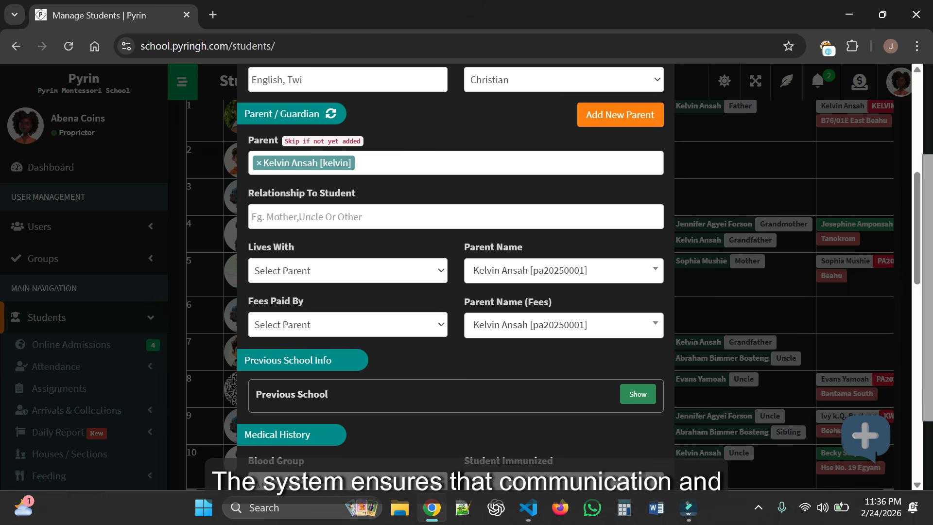
left_click(375, 217)
type("Father")
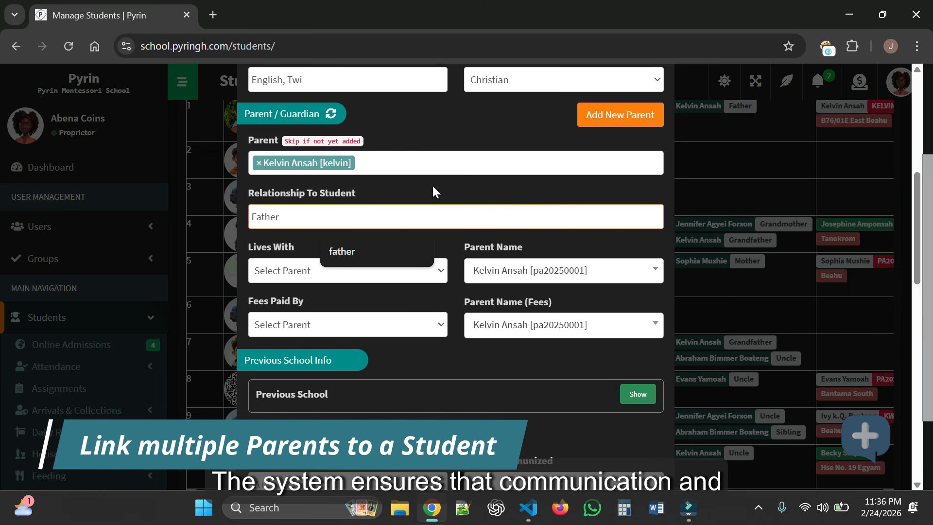
- Link the mother as a second parent, making the relationship read 'Mother, Father'
left_click(425, 159)
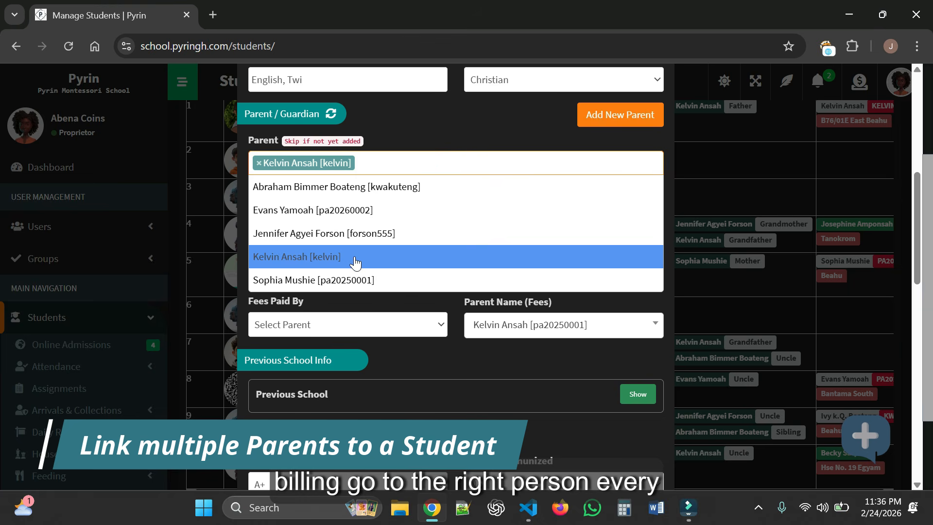
left_click(376, 236)
left_click(251, 217)
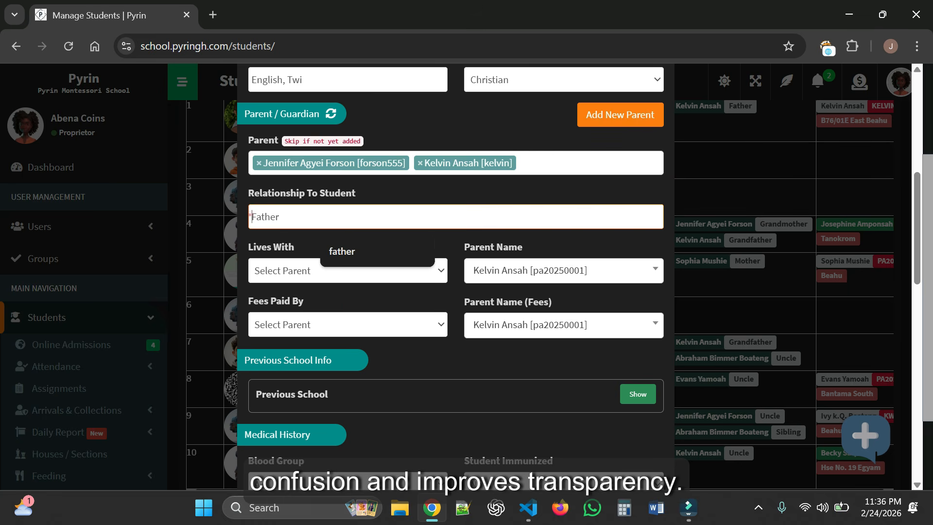
type("Mother,")
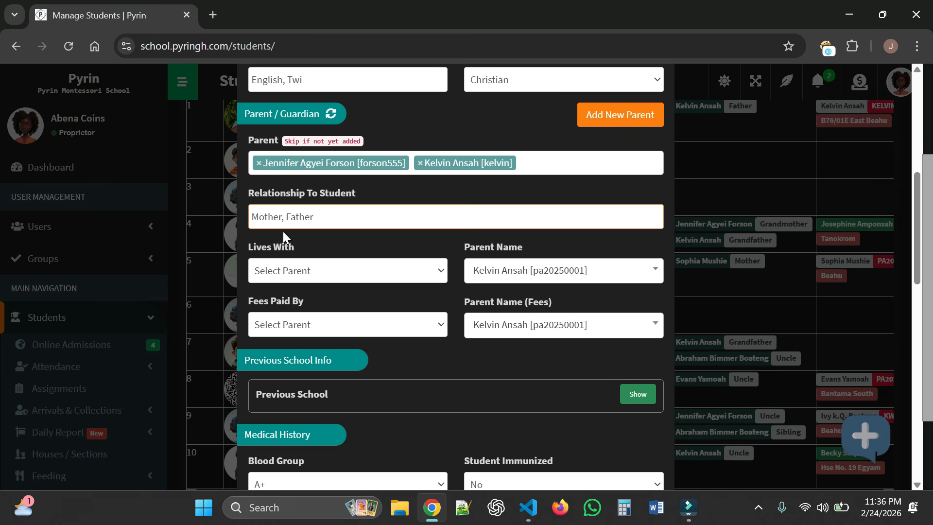
scroll(410, 242, "down", 3)
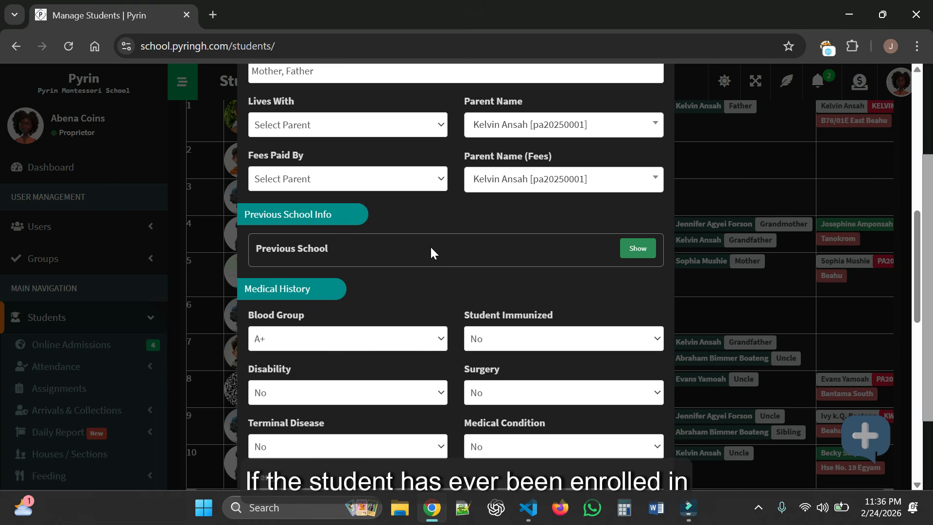
- Enter previous school John Abekah Academy, Takoradi, leaving reason 'Talks too much in class'
left_click(636, 248)
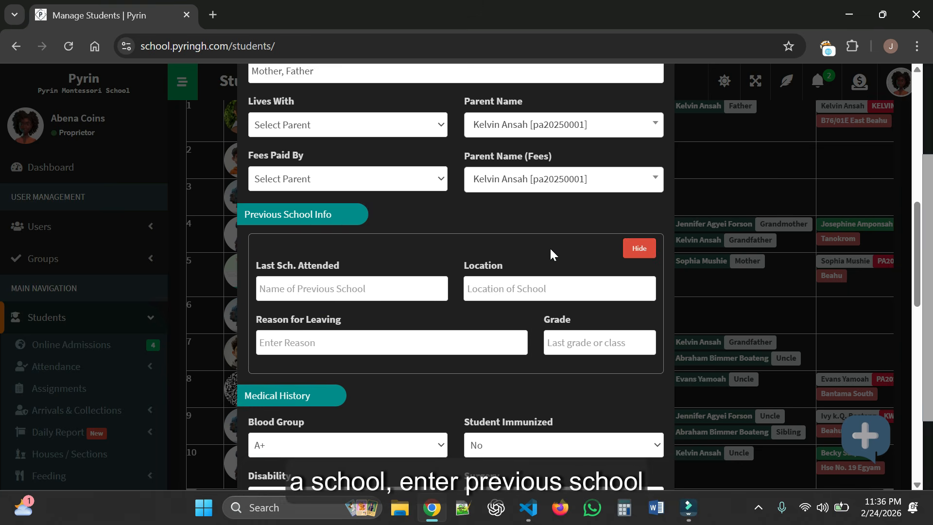
scroll(510, 219, "down", 2)
type("John AB")
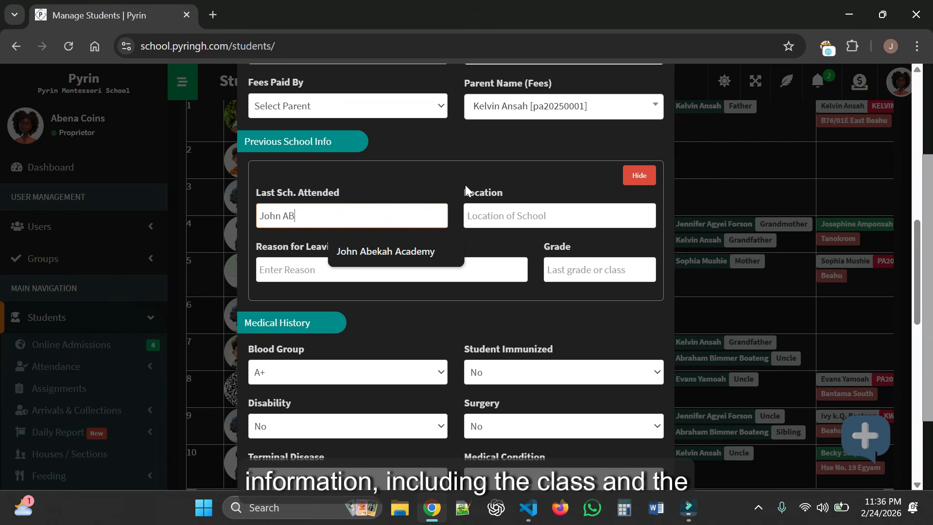
type("ek")
left_click(397, 251)
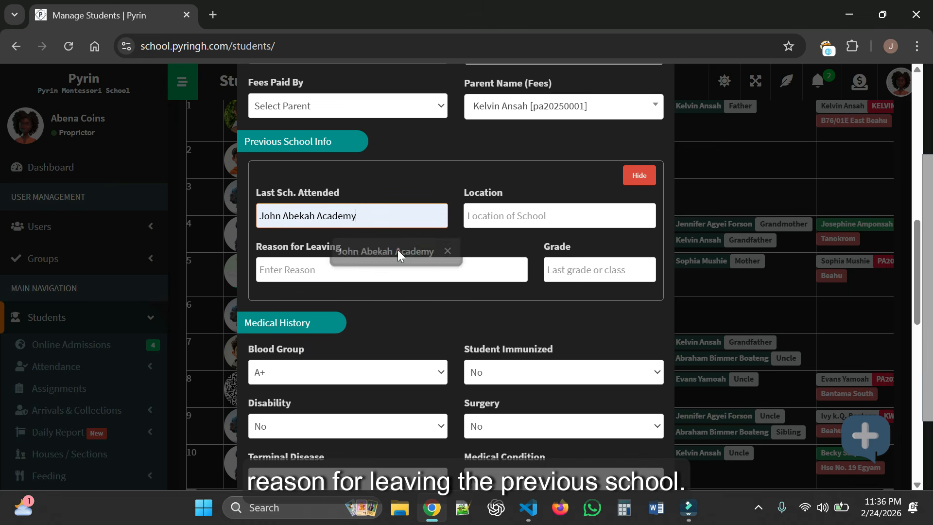
left_click(480, 214)
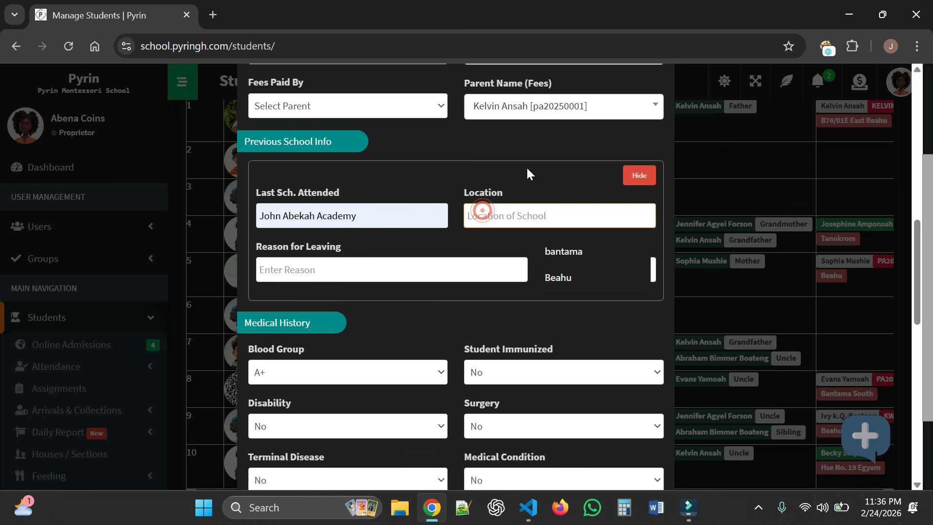
type("Takoradi")
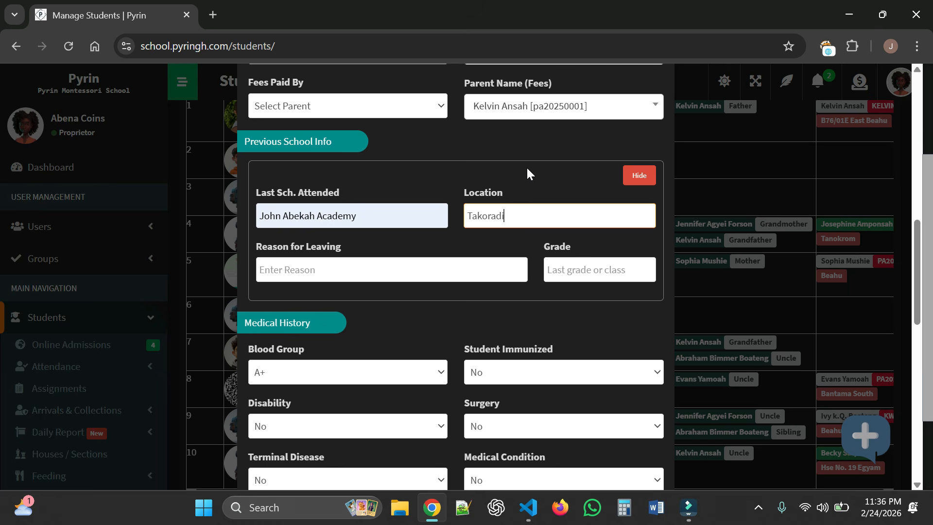
left_click(416, 278)
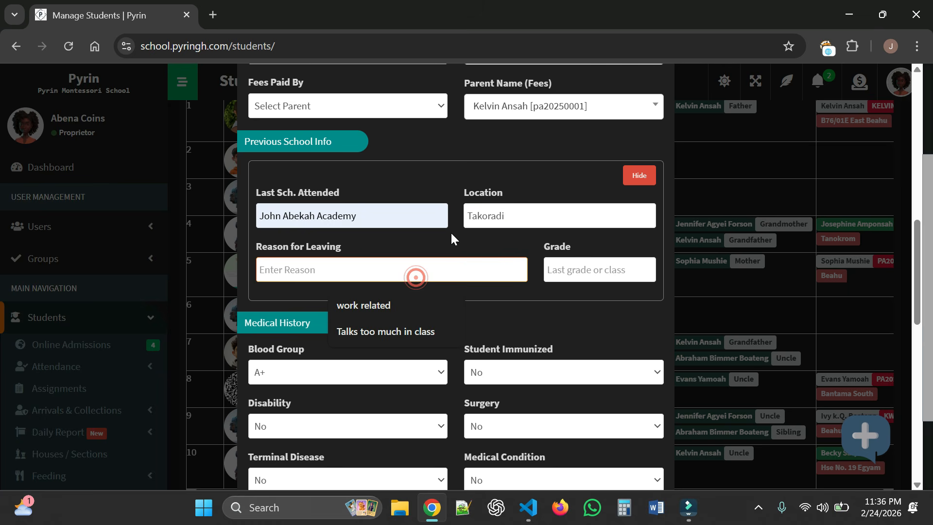
type("Talks to")
left_click(386, 306)
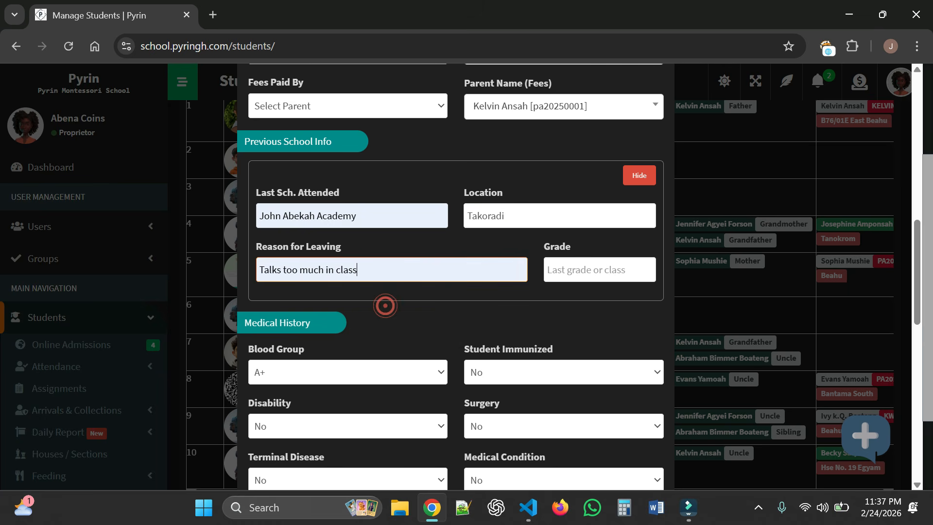
left_click(609, 272)
- Enter grade KG and set the blood group to B+
type("KG 1")
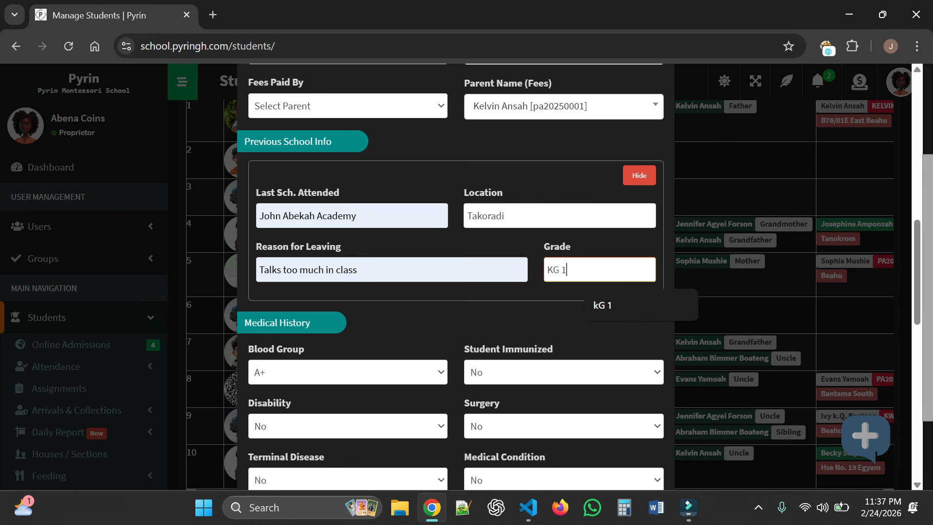
scroll(538, 251, "down", 3)
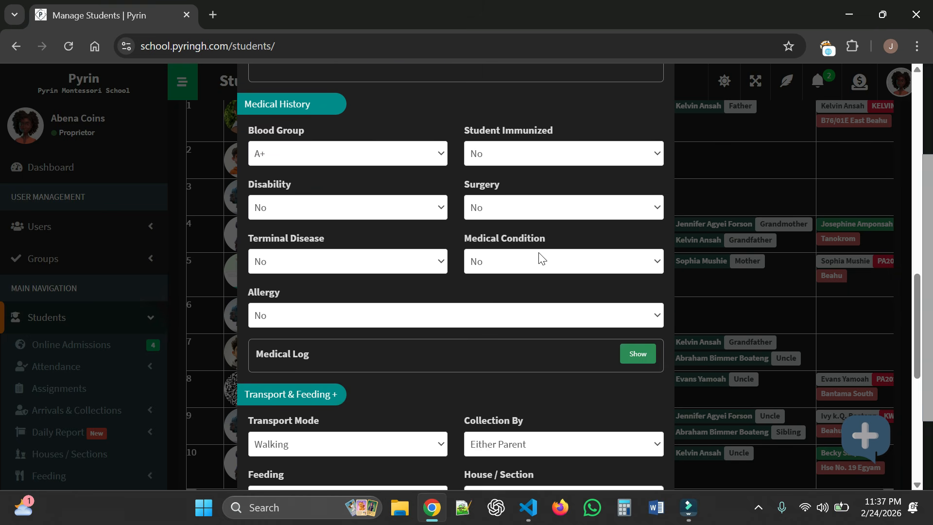
left_click(418, 153)
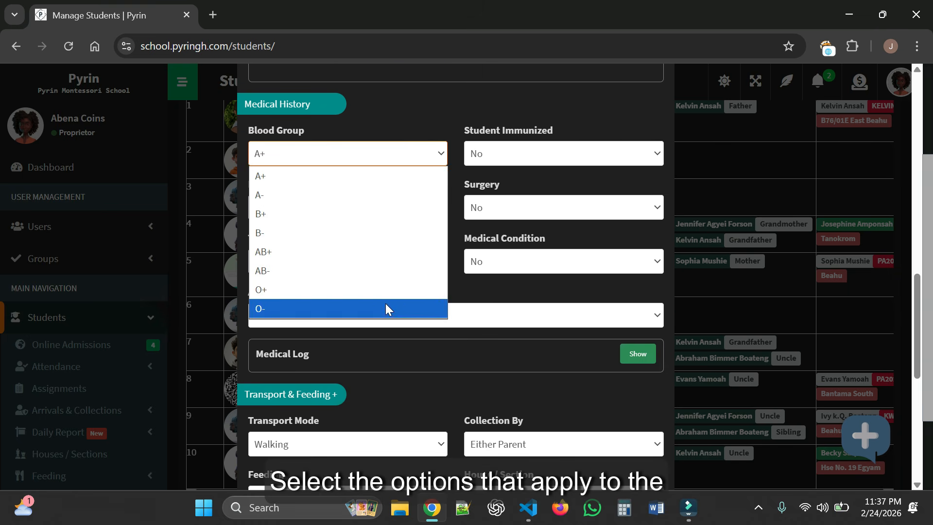
left_click(404, 215)
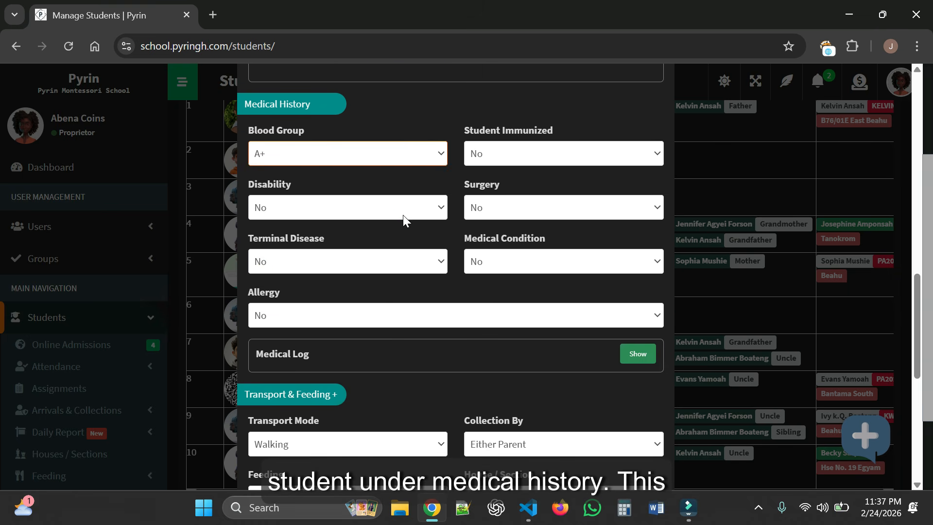
left_click(599, 160)
scroll(538, 228, "down", 3)
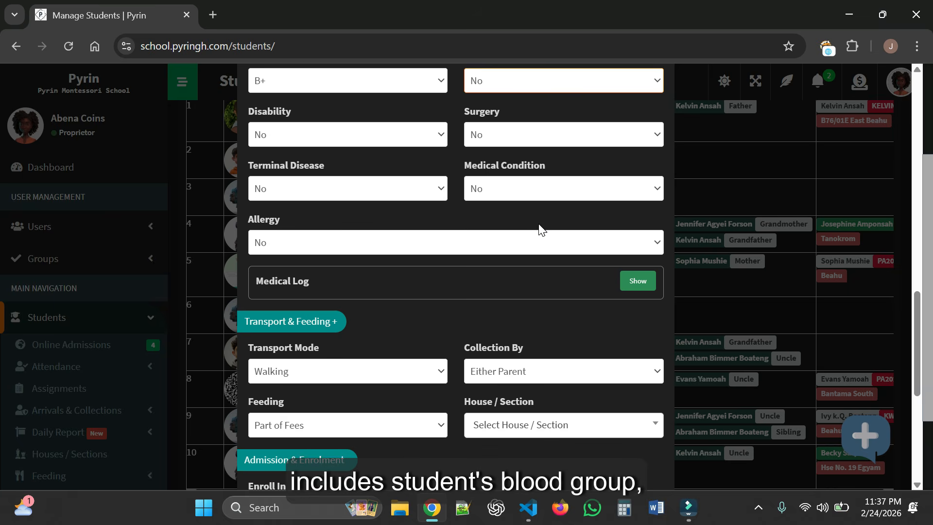
- Write the medical log: chest injury, no kontomire and beans, plus family physician details
left_click(637, 209)
scroll(447, 317, "up", 2)
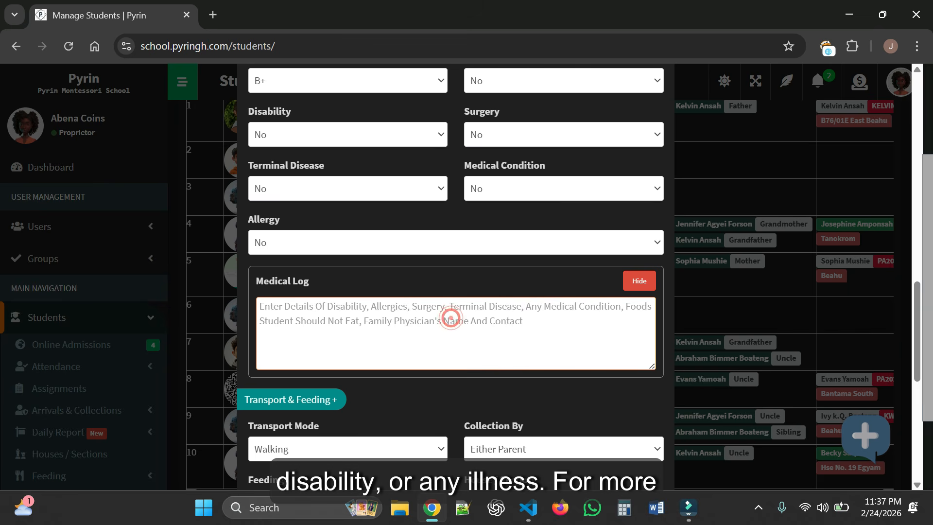
type("Has A Ches")
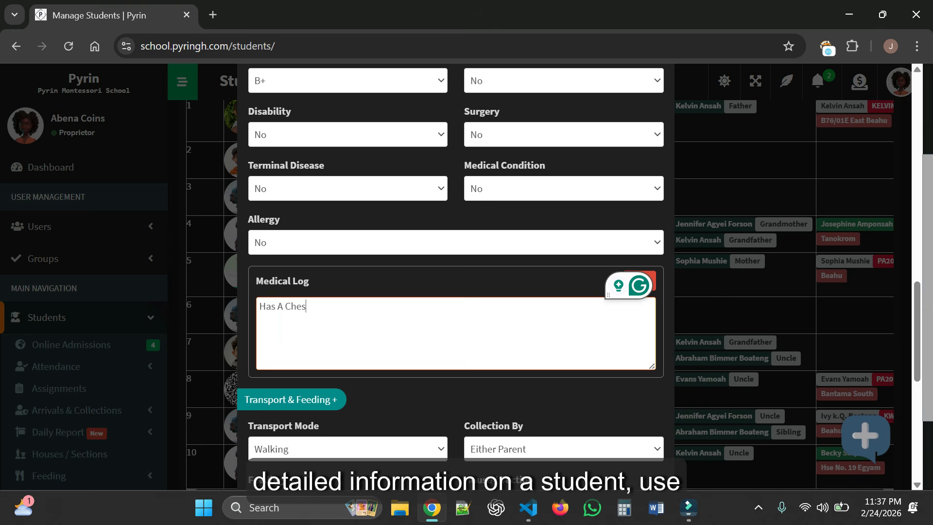
type("t Injury. ")
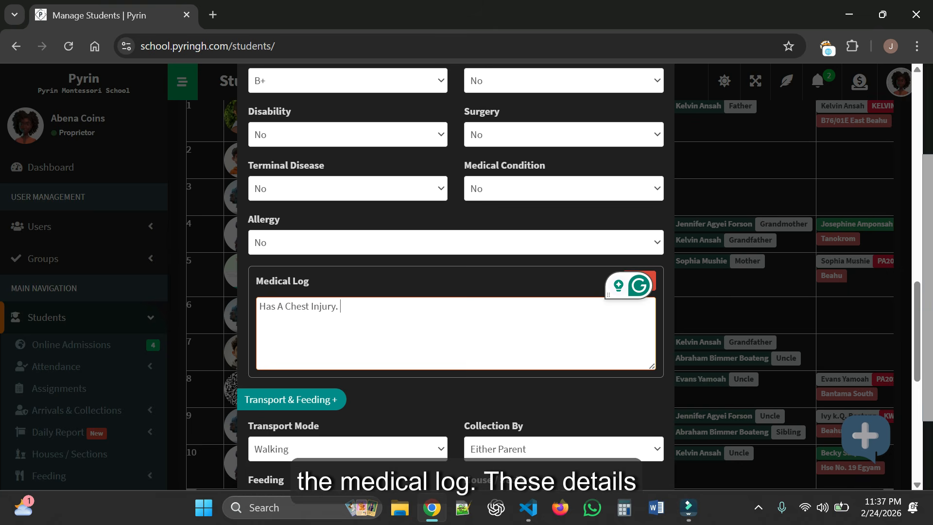
type("Doesn't Eat")
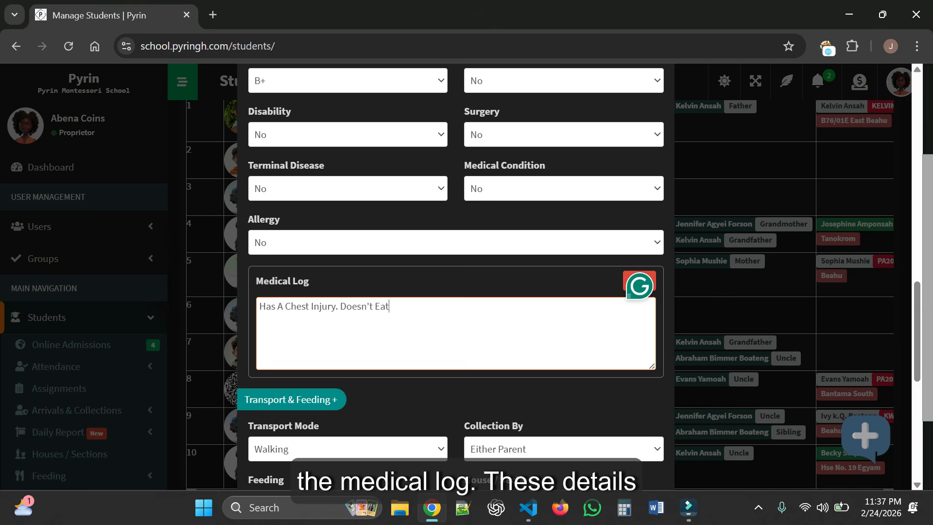
type(" Kontomir")
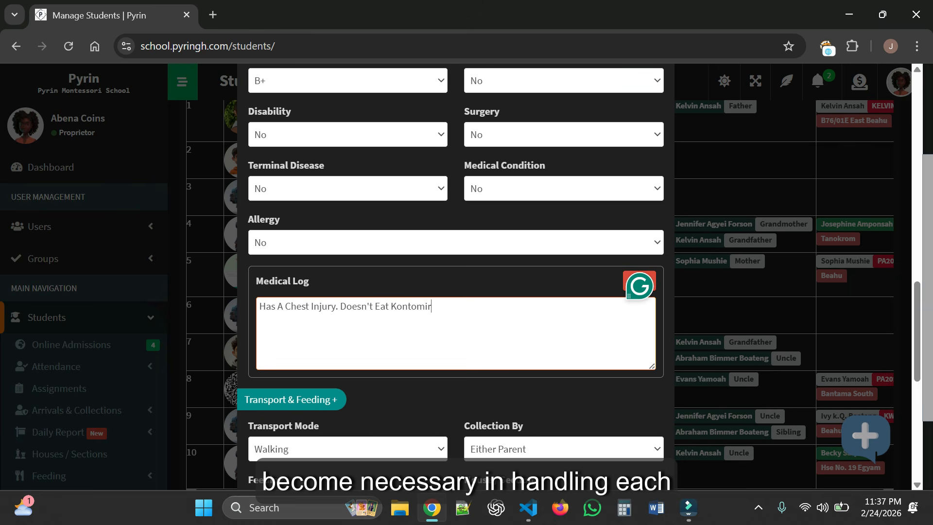
type("e And Be")
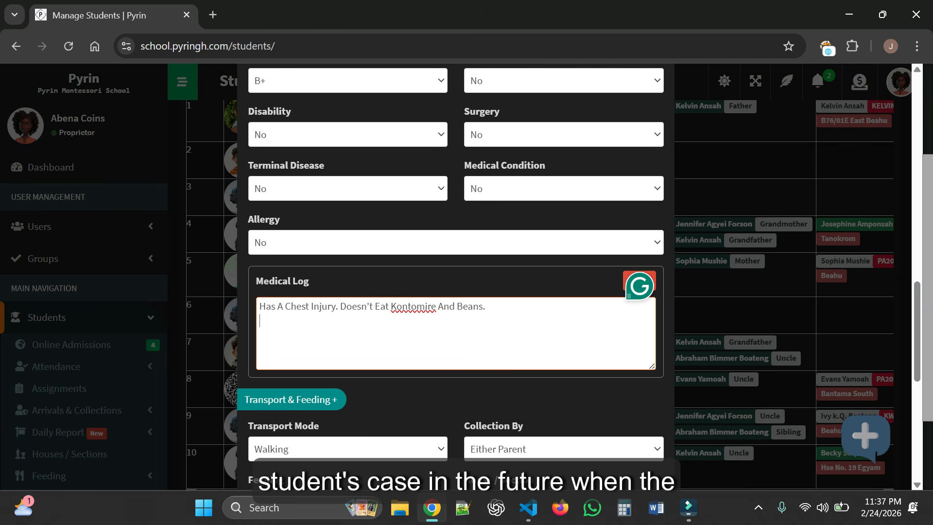
type("ans.")
key("Return")
type("Family Ph")
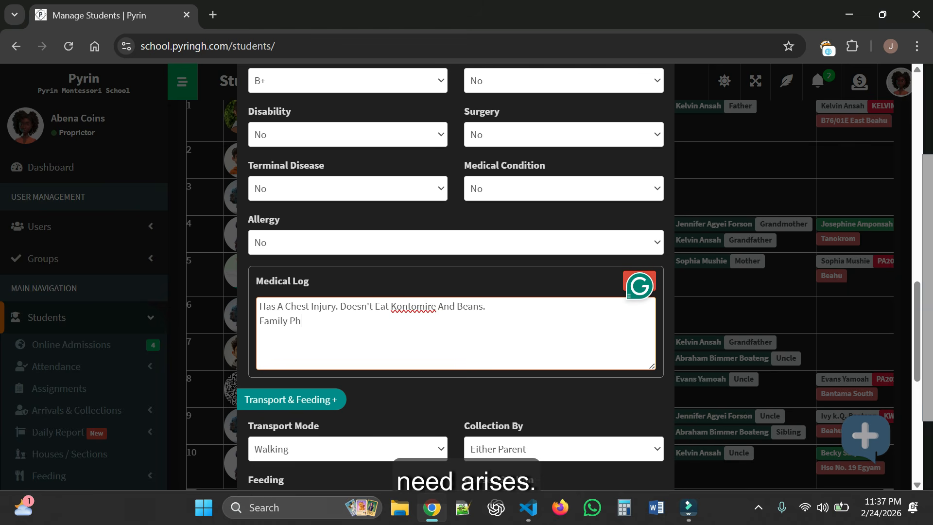
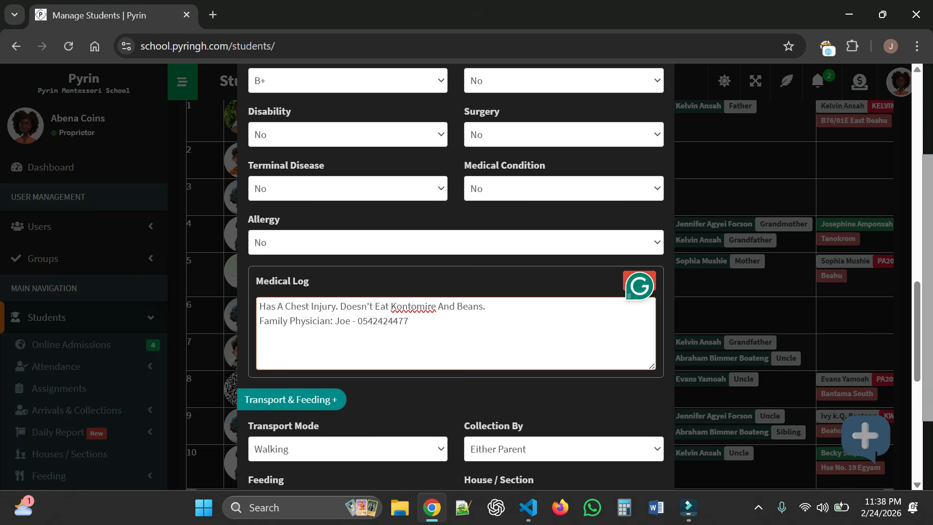
scroll(535, 334, "down", 5)
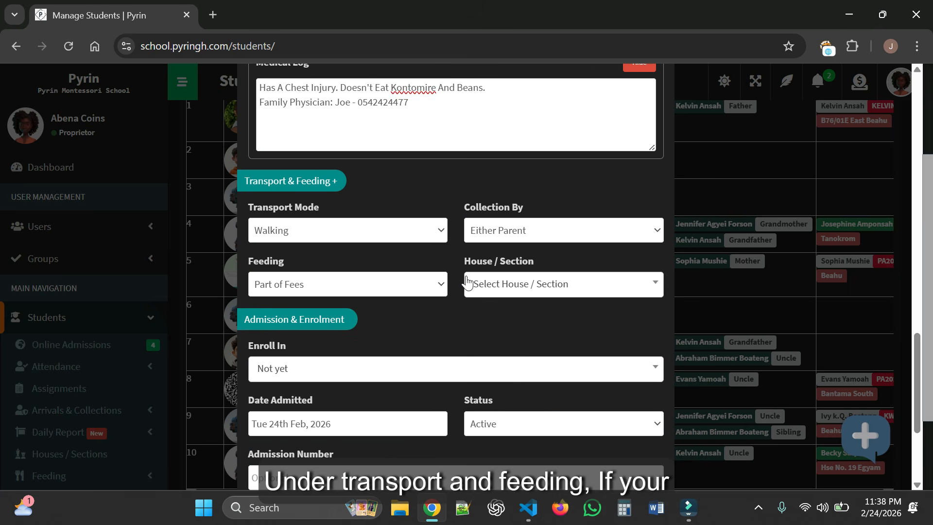
- Set transport mode to School Bus with Ankyerenyin as the town
left_click(426, 232)
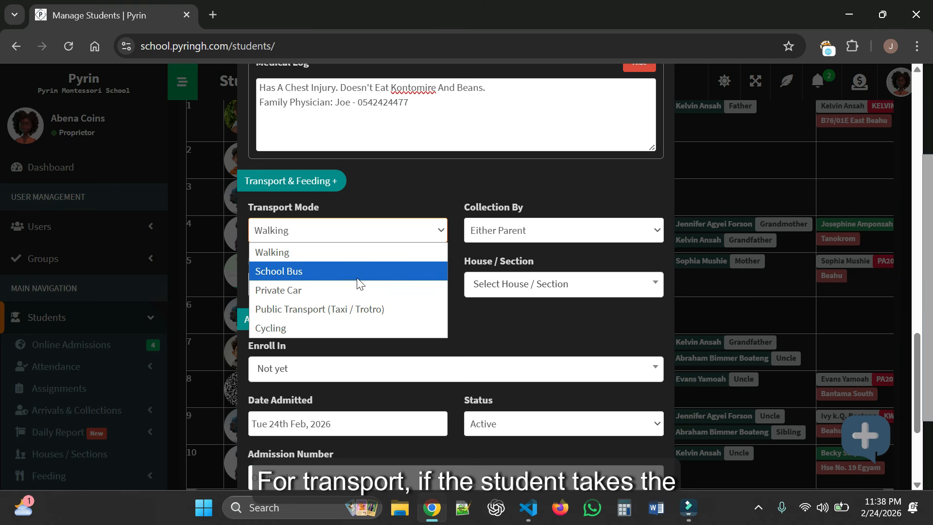
left_click(368, 272)
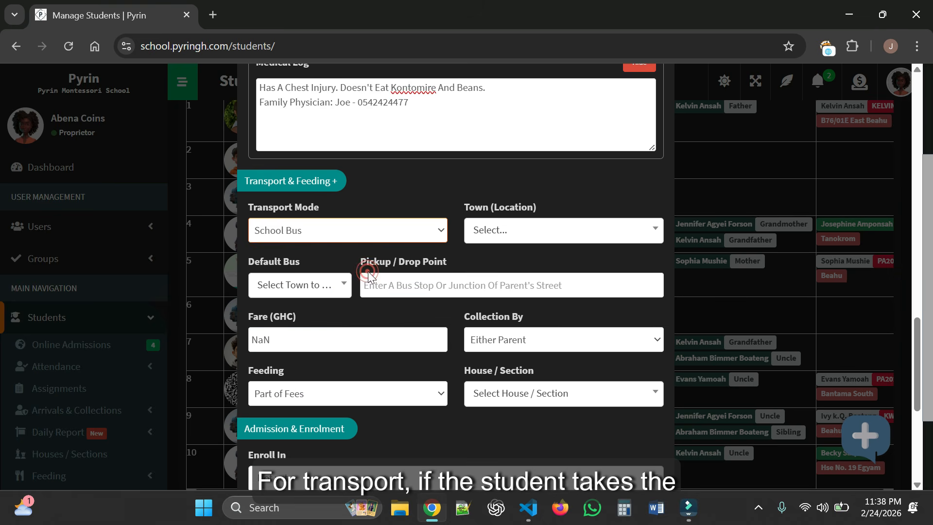
left_click(544, 234)
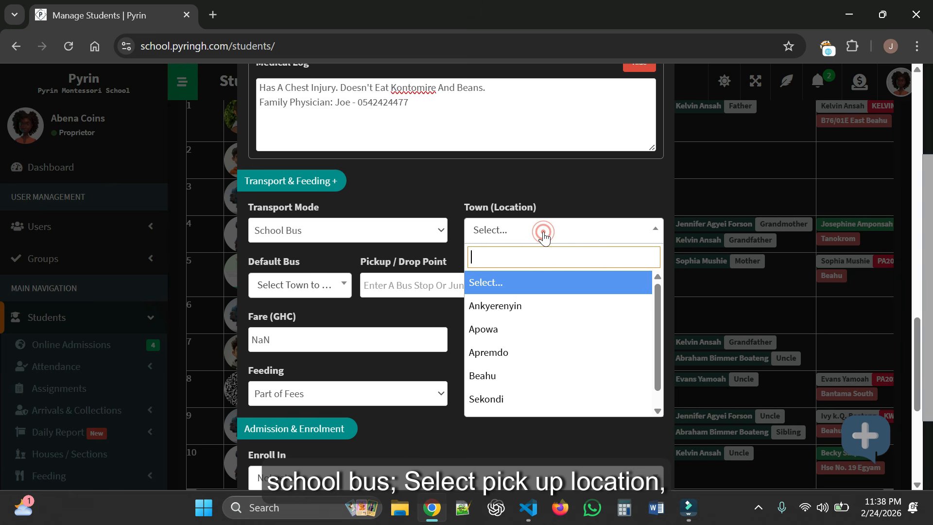
scroll(542, 339, "down", 1)
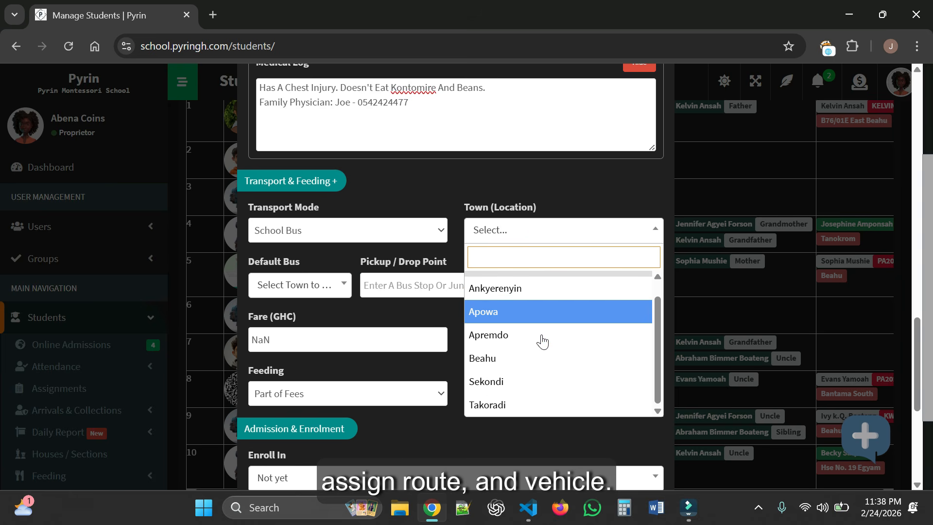
left_click(556, 292)
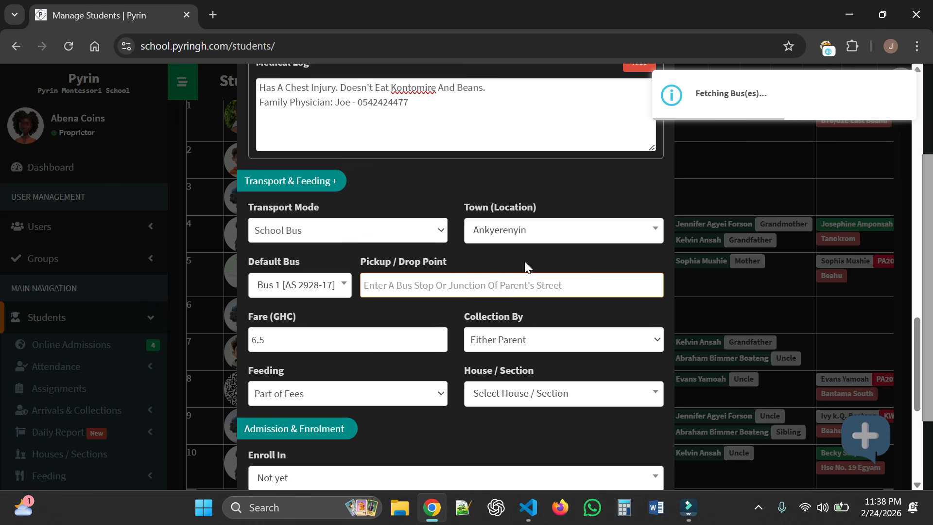
- Assign Bus 1, pickup point 'Bus Stop', and Collection By Other (Specify)
left_click(323, 287)
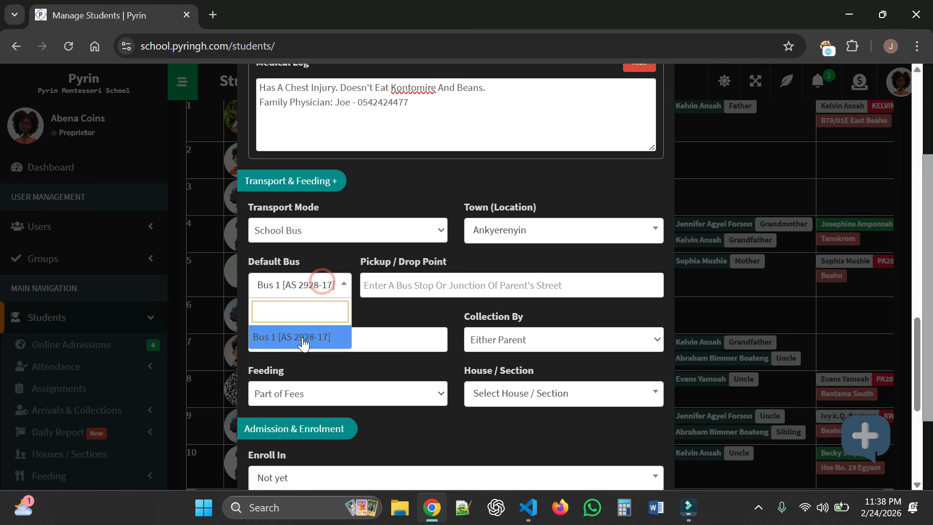
left_click(304, 343)
type("B")
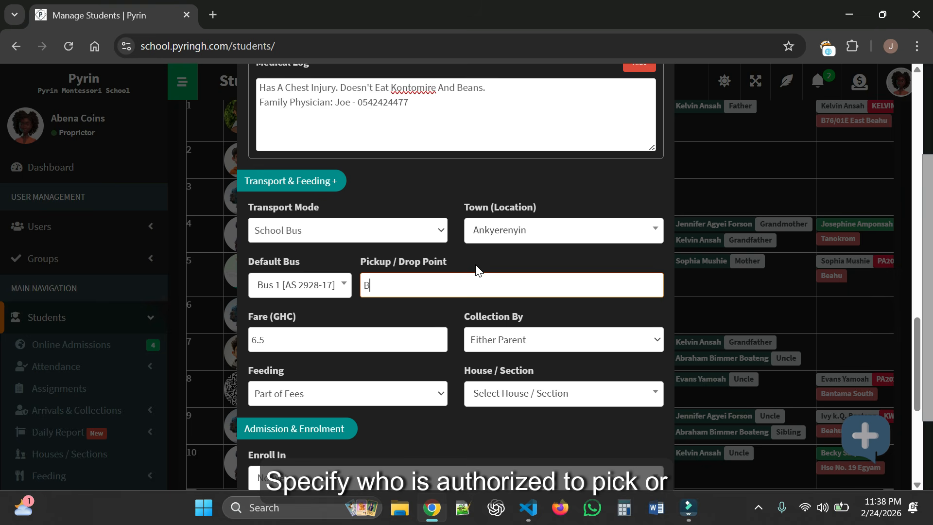
type("us Stop")
left_click(445, 320)
scroll(465, 301, "down", 1)
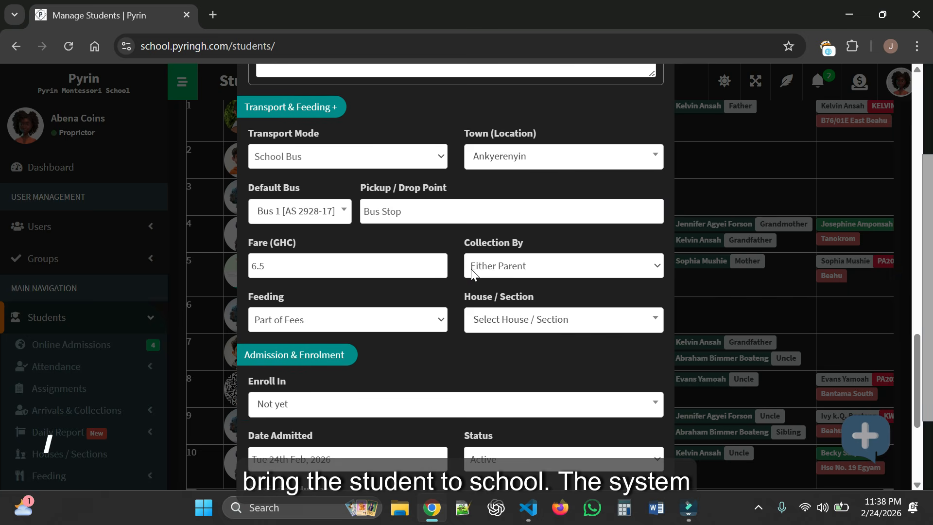
scroll(471, 270, "down", 1)
left_click(536, 194)
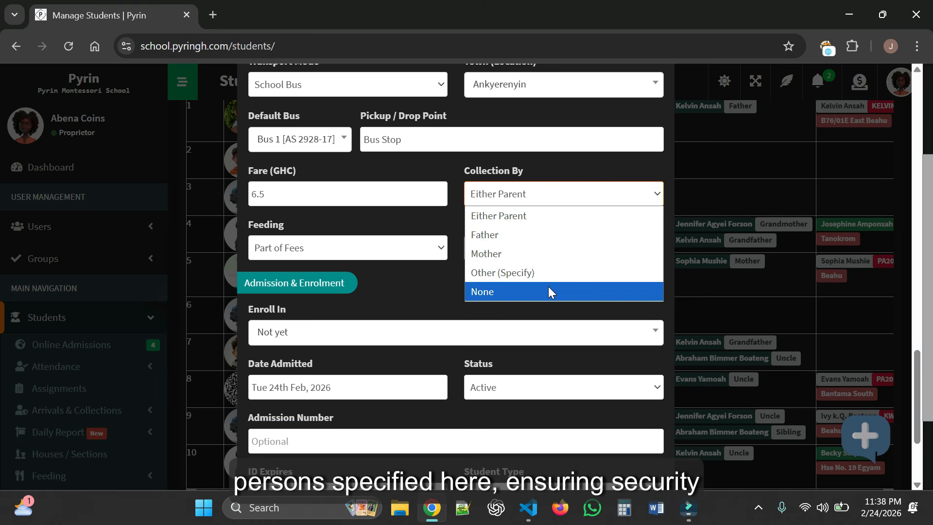
left_click(539, 275)
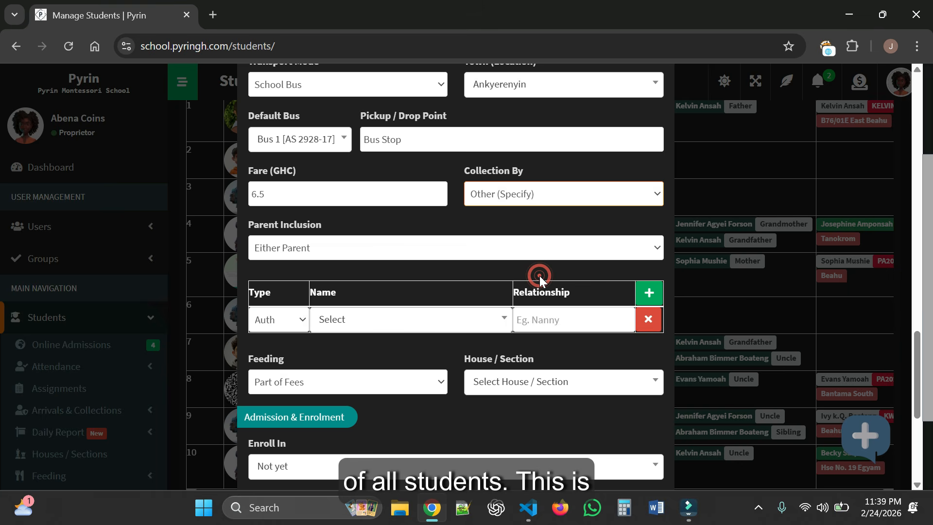
scroll(426, 237, "down", 1)
- Set Parent Inclusion to Mother and add an authorized person as Grandma
left_click(414, 177)
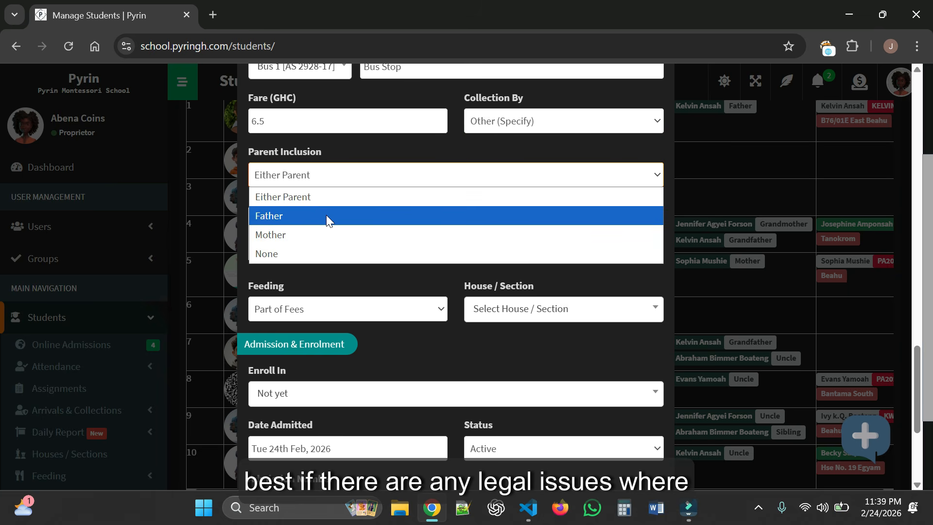
left_click(330, 233)
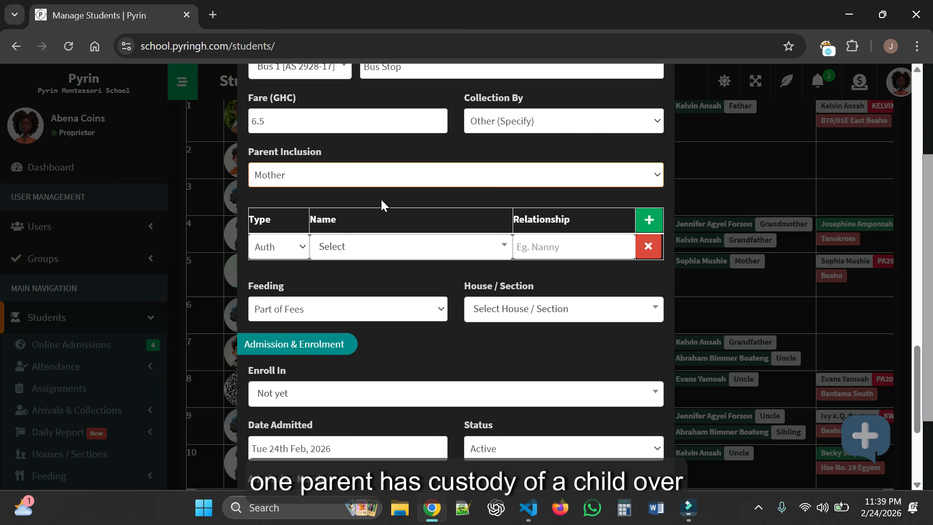
left_click(294, 247)
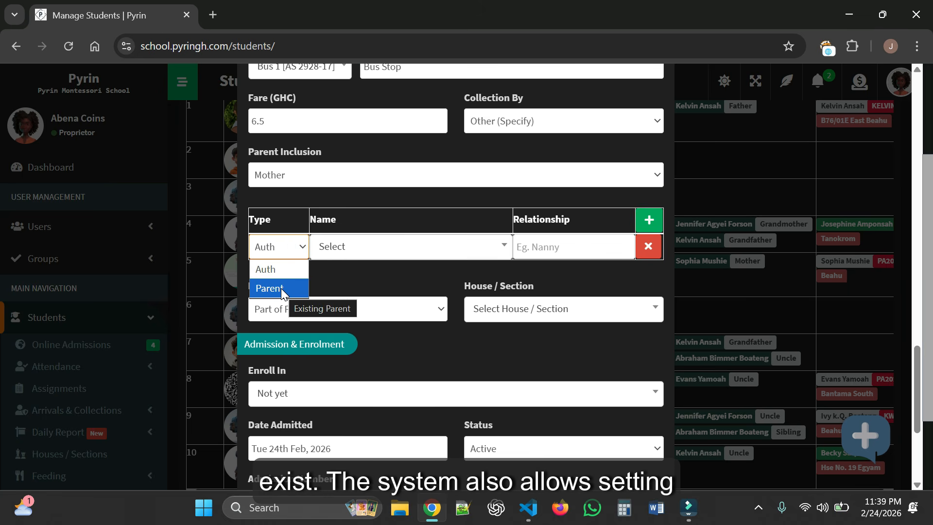
left_click(290, 271)
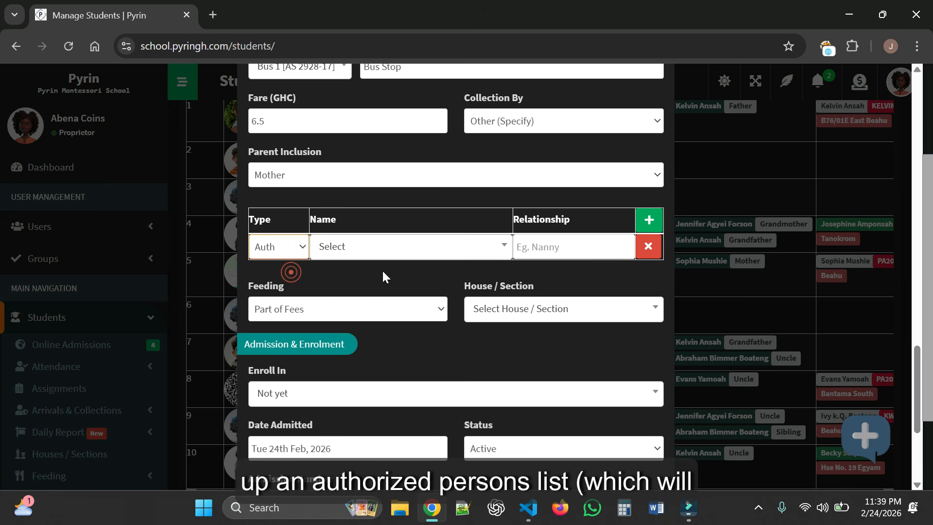
left_click(425, 253)
type("jem")
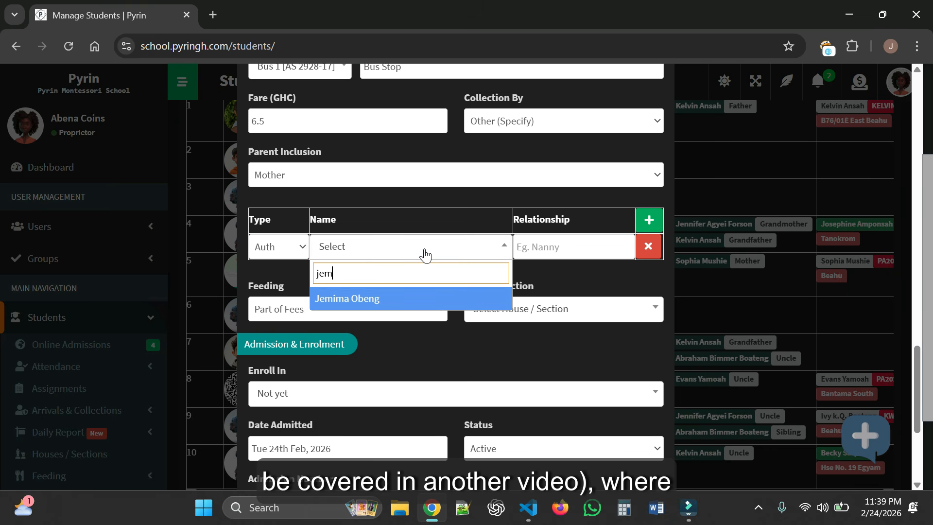
left_click(428, 299)
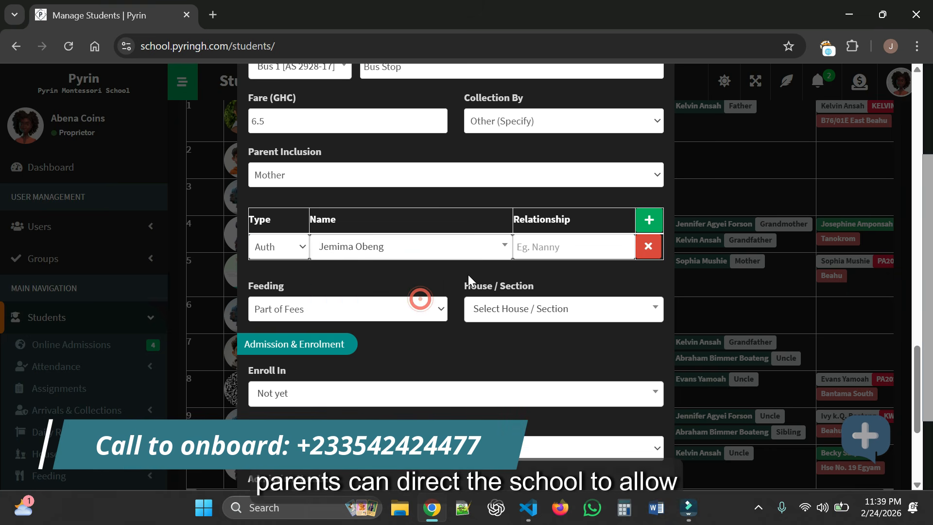
left_click(583, 240)
type("Gr")
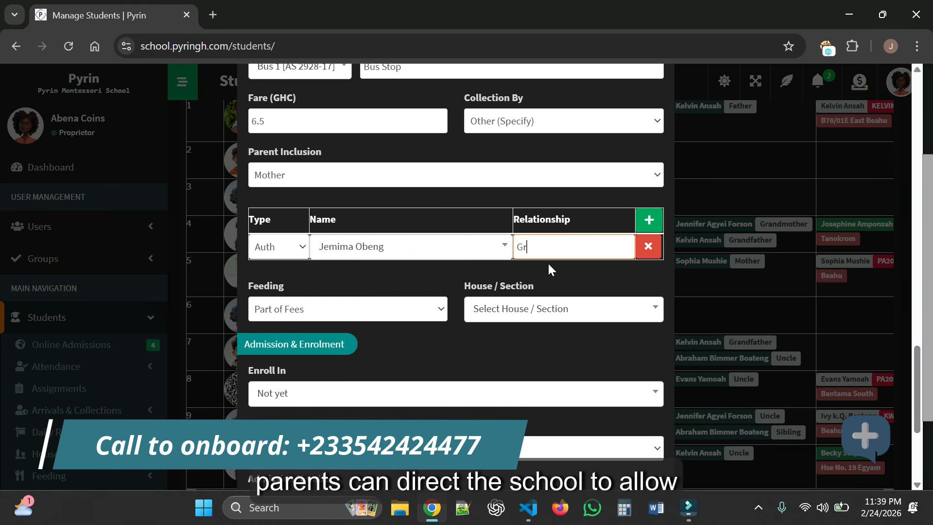
type("andma")
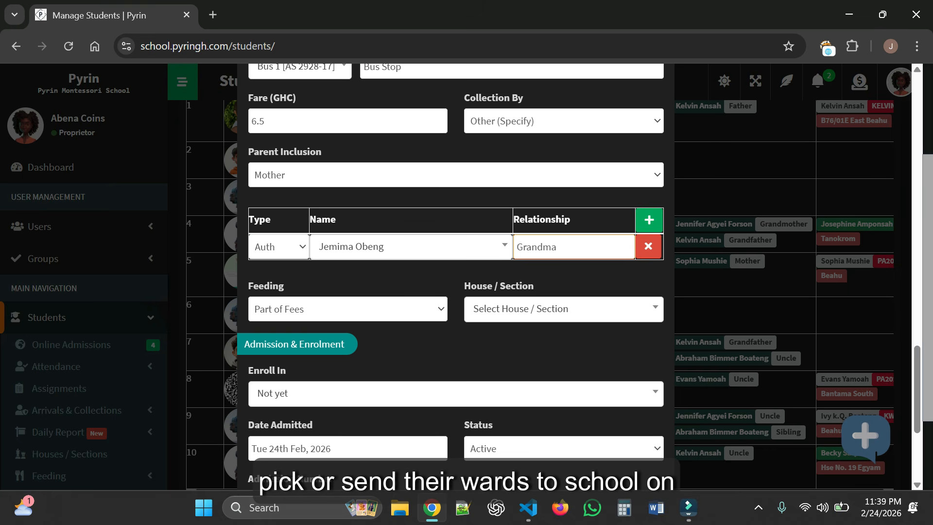
- Add a second pickup row with an existing parent as Neighbour
left_click(651, 221)
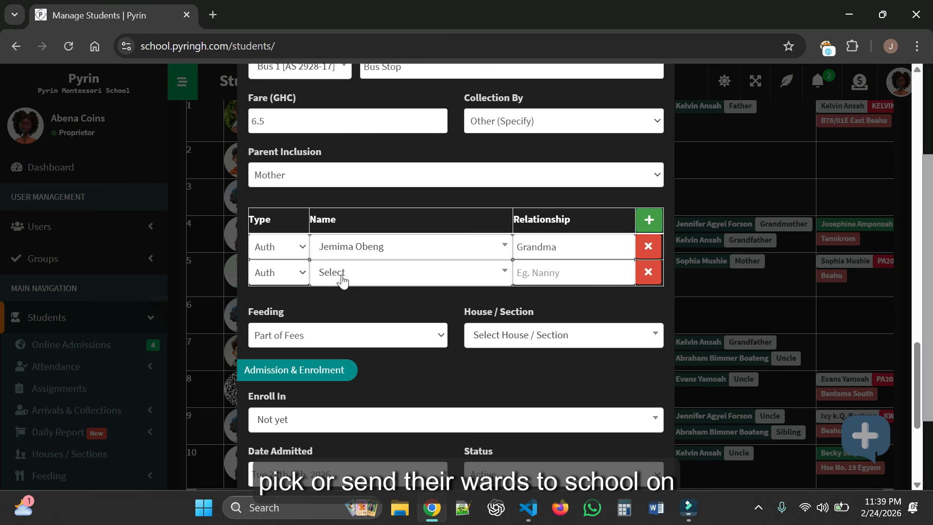
left_click(297, 274)
left_click(282, 313)
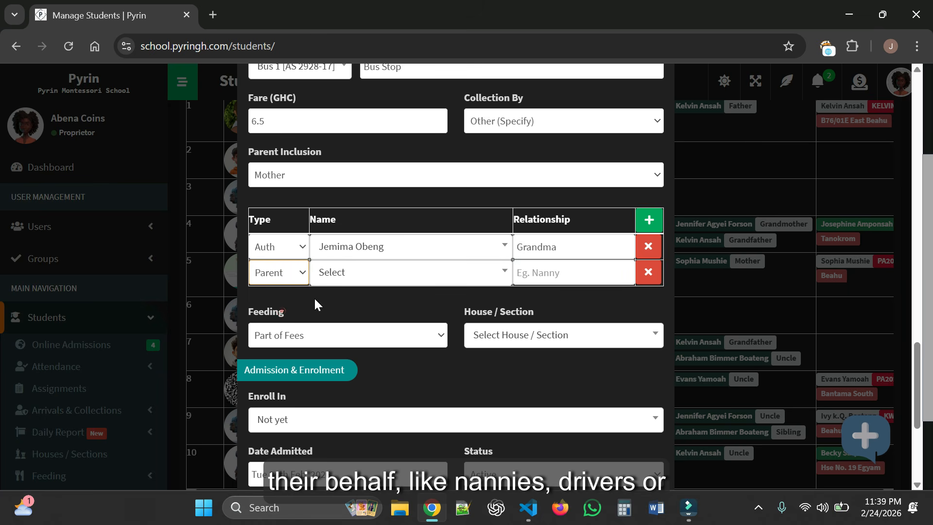
left_click(371, 277)
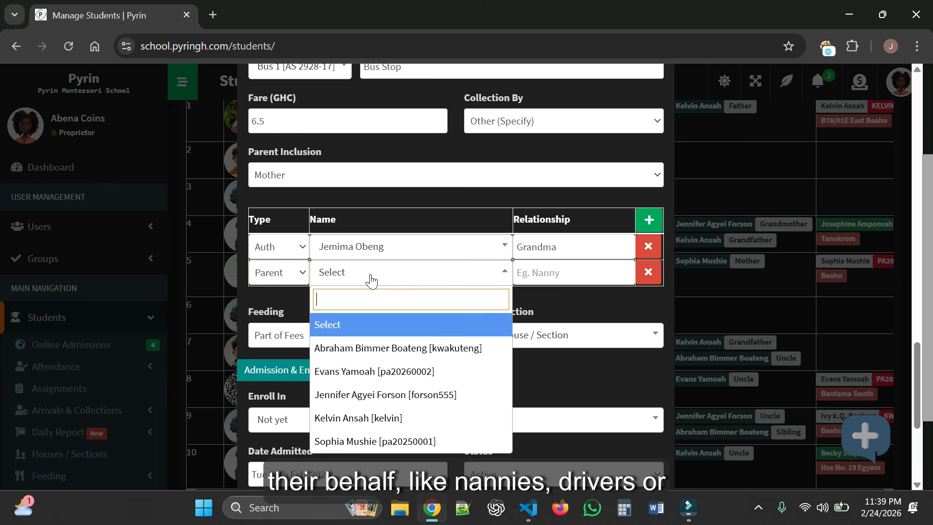
left_click(366, 371)
left_click(556, 271)
type("N")
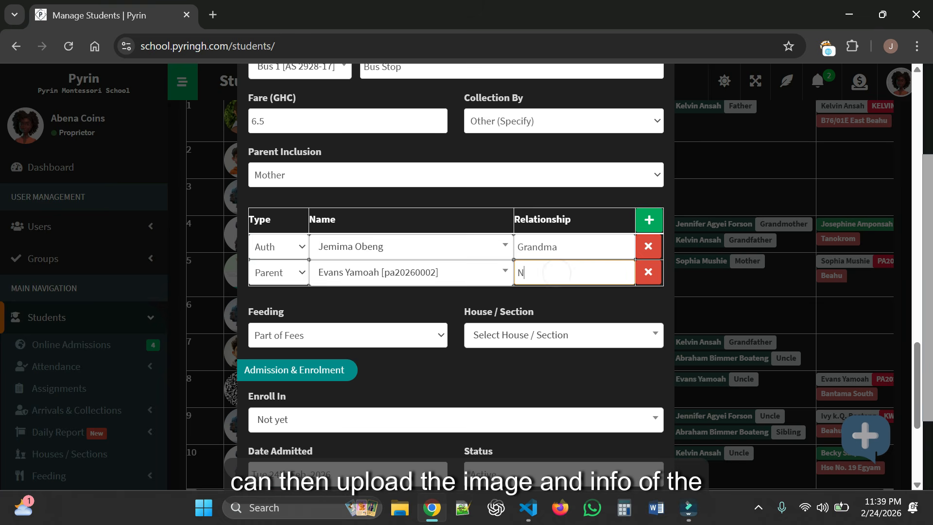
type("eighbour")
- Remove the extra empty third pickup row
left_click(648, 221)
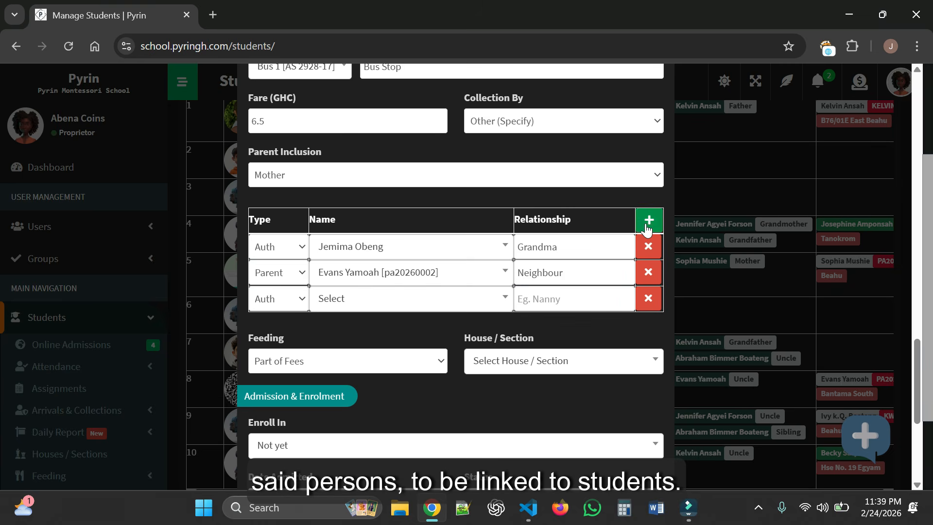
left_click(291, 298)
left_click(387, 298)
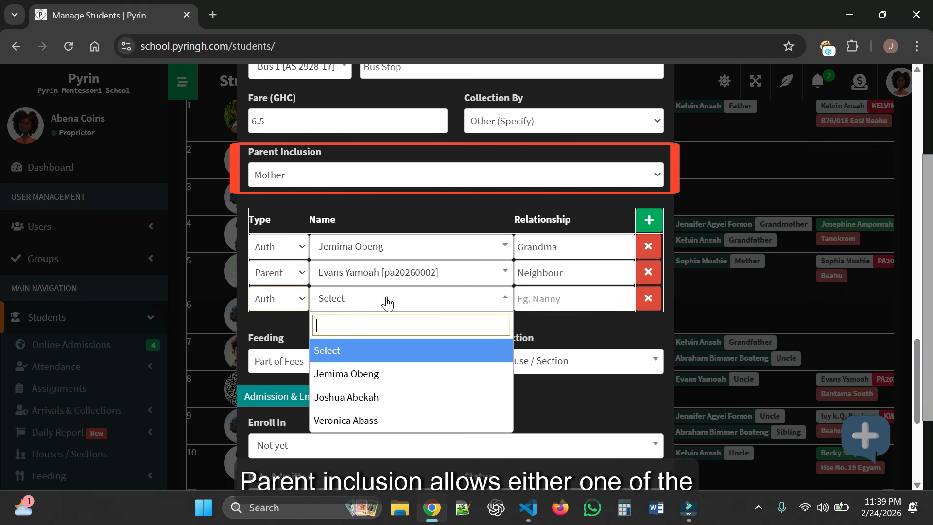
left_click(568, 324)
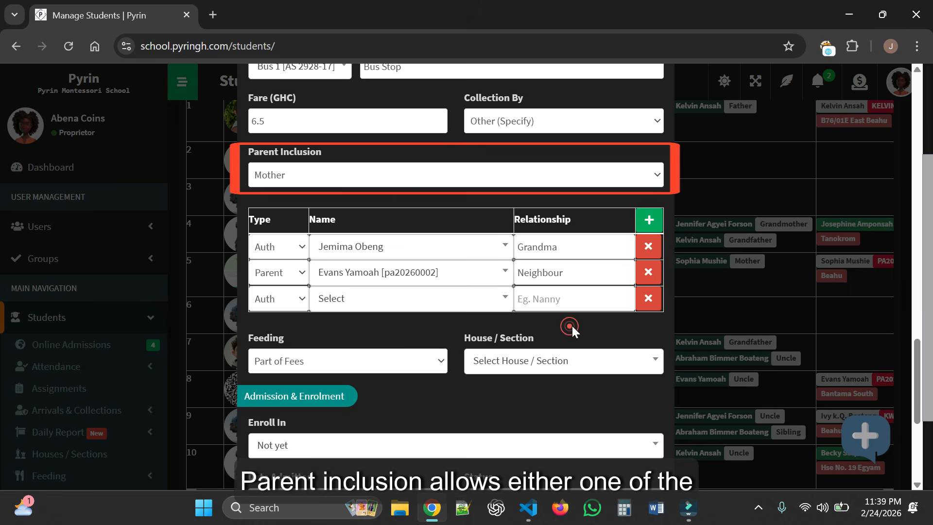
left_click(650, 300)
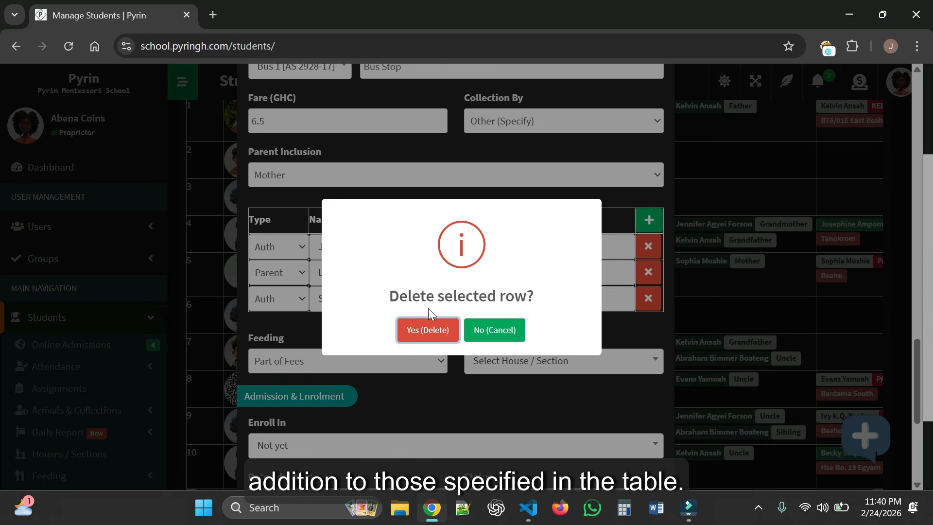
left_click(426, 333)
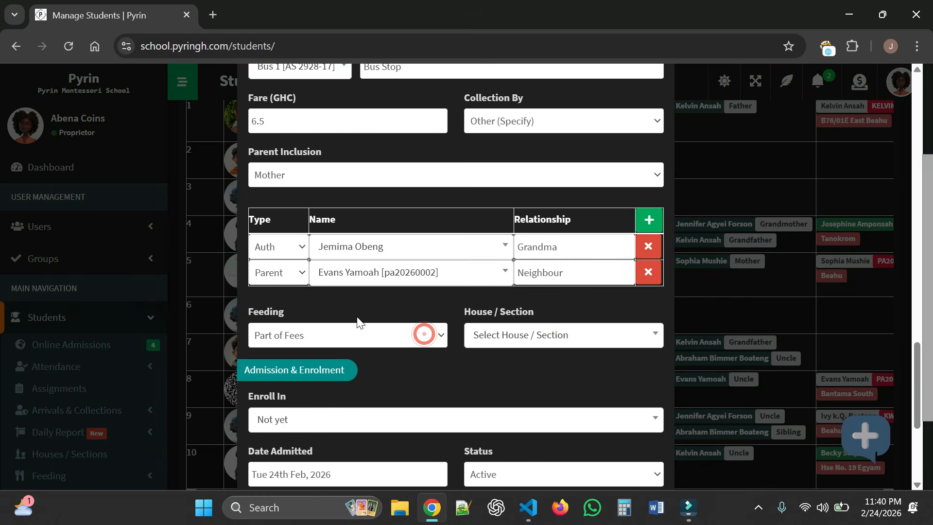
- Set the student's Feeding to Breakfast Only and House / Section to Sarbah
scroll(481, 309, "down", 2)
scroll(472, 291, "down", 1)
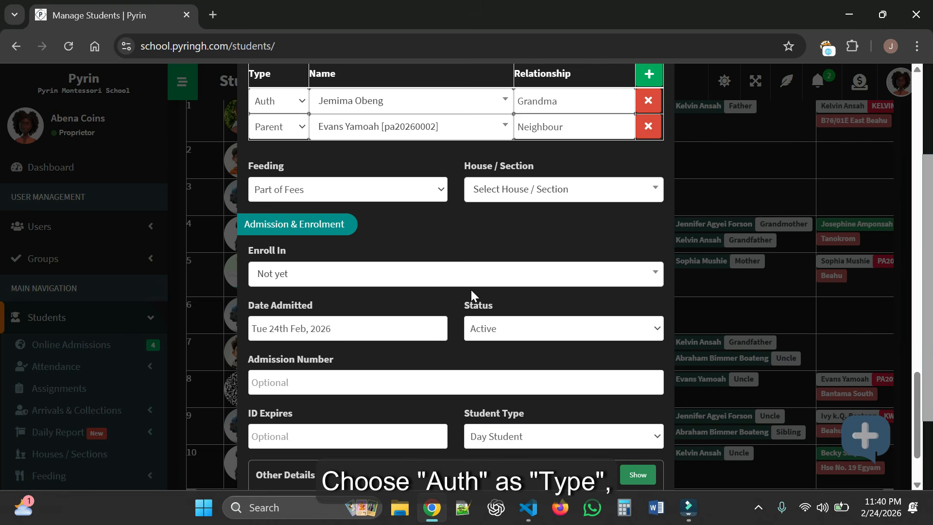
left_click(406, 192)
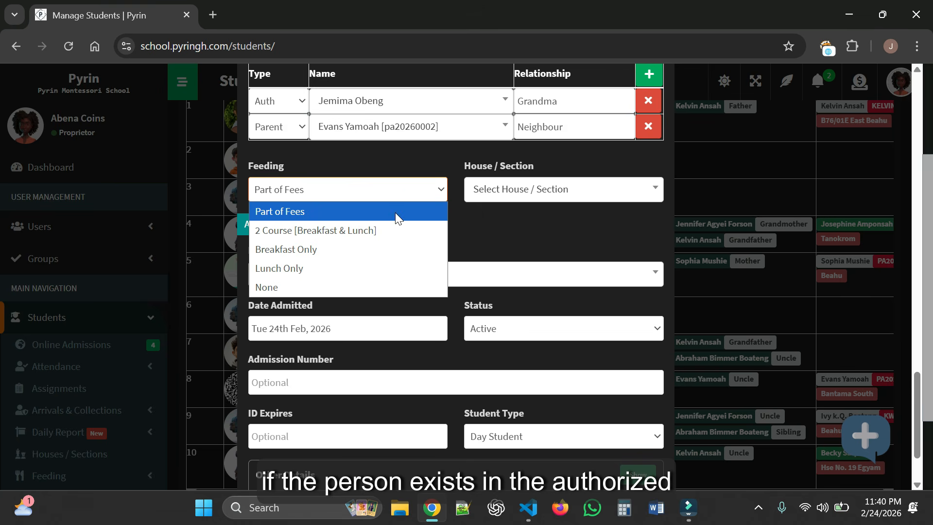
left_click(348, 250)
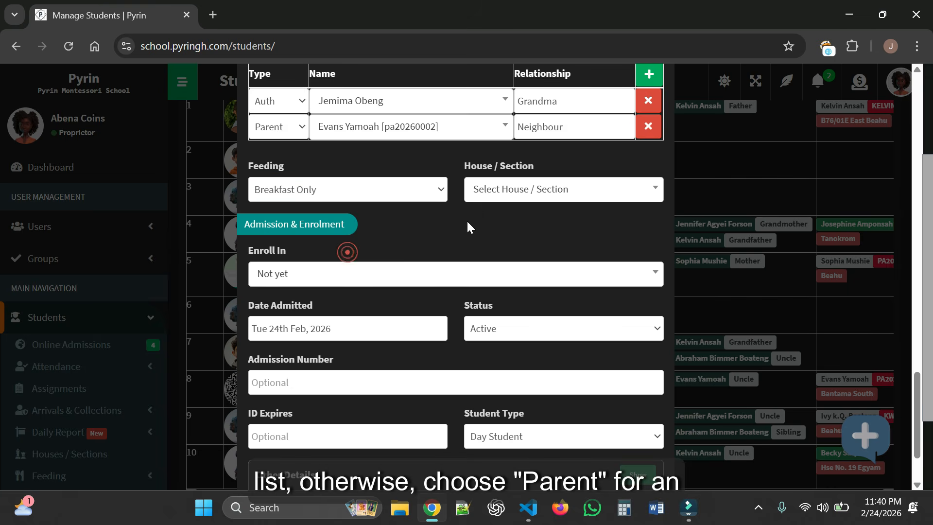
left_click(537, 192)
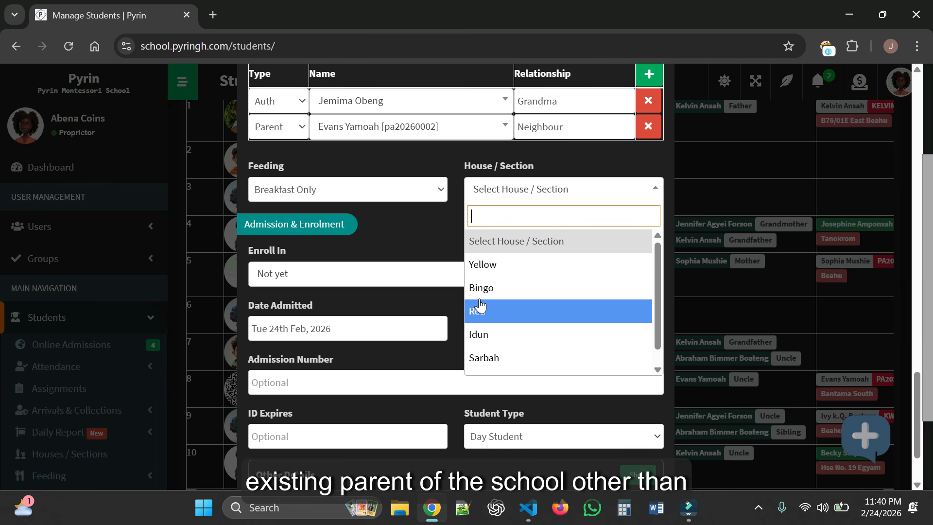
scroll(535, 270, "down", 1)
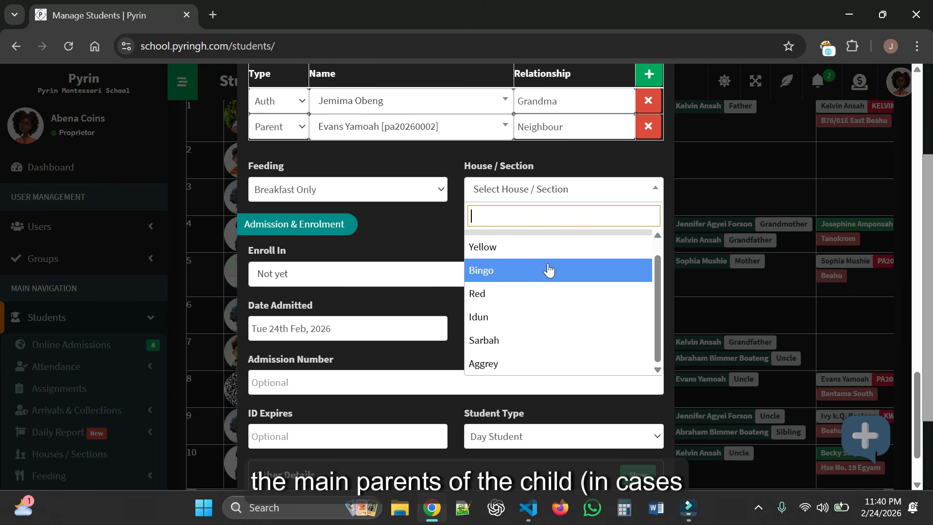
left_click(531, 342)
left_click(489, 223)
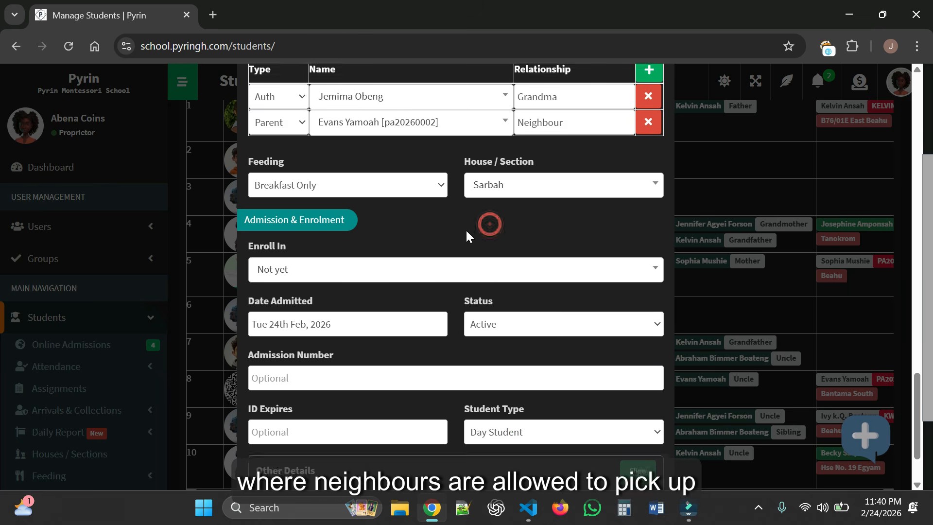
scroll(466, 229, "down", 2)
- Enroll the student in KG 2 - A with enrolled and admitted dates of Tue 24th Feb, 2026
left_click(348, 188)
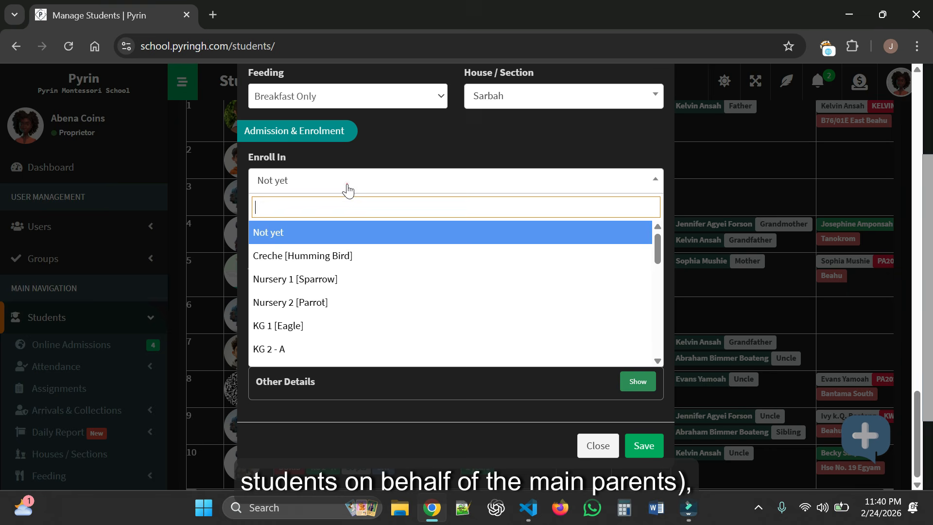
left_click(319, 350)
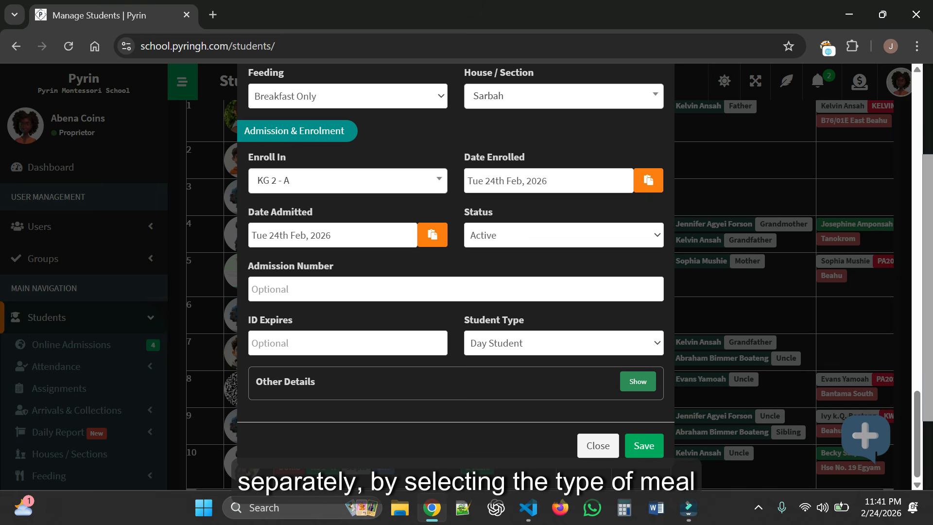
left_click(382, 235)
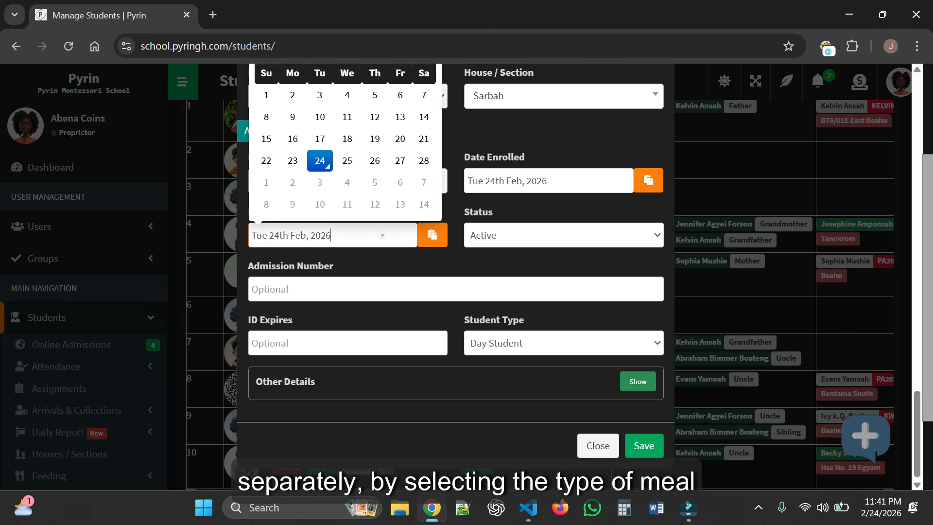
left_click(292, 161)
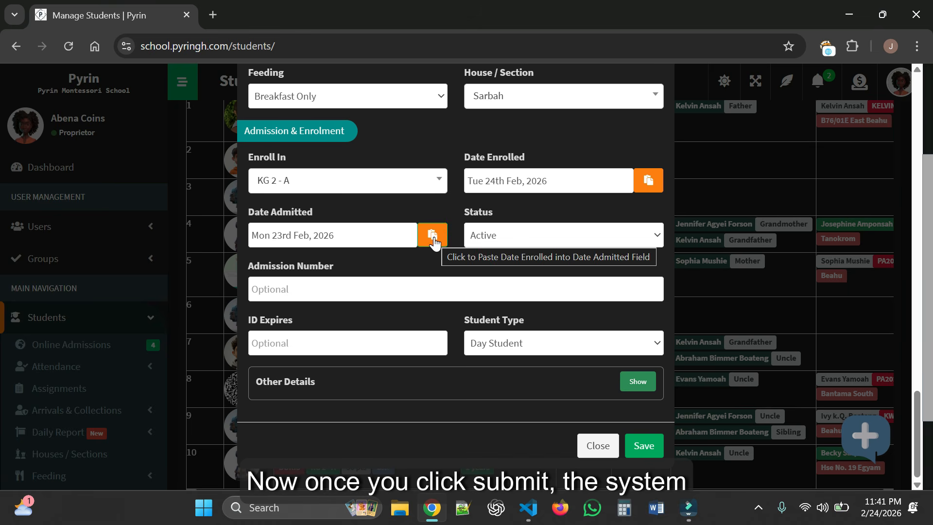
left_click(647, 182)
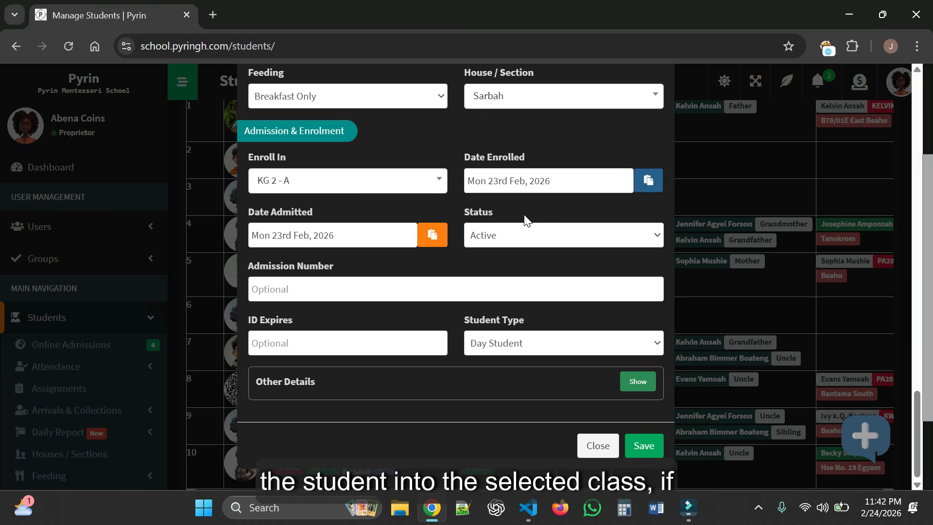
left_click(543, 182)
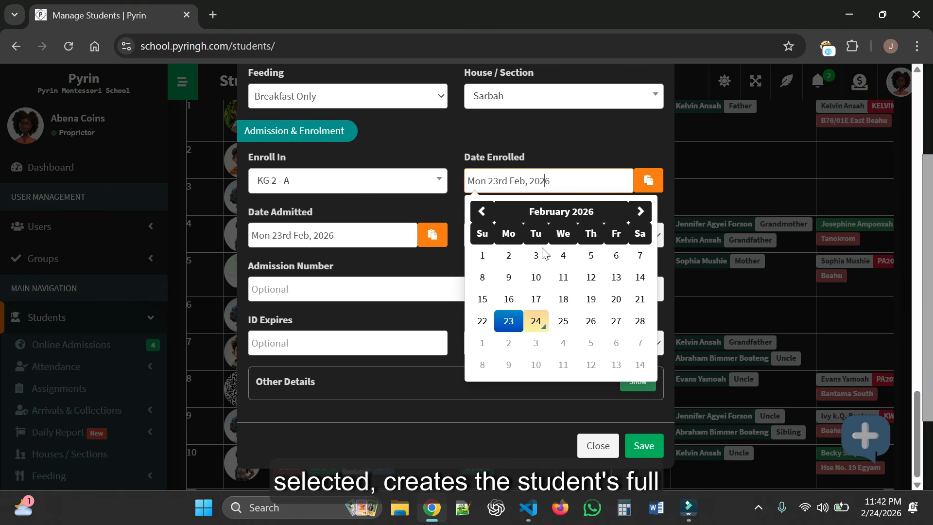
left_click(539, 321)
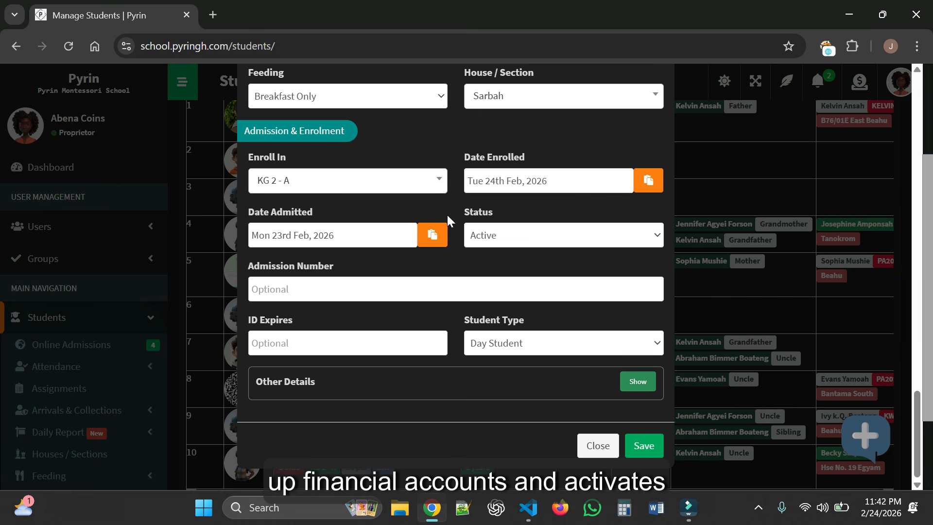
left_click(434, 236)
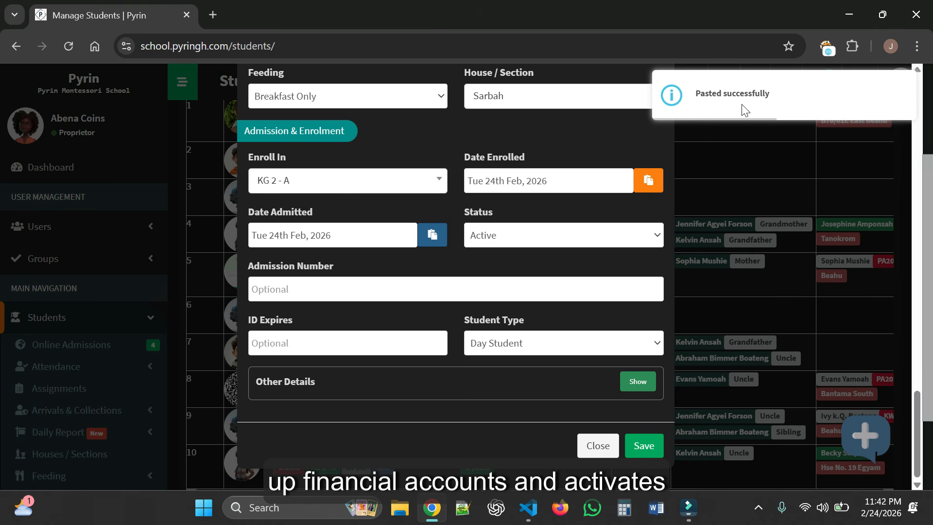
left_click(431, 235)
left_click(532, 237)
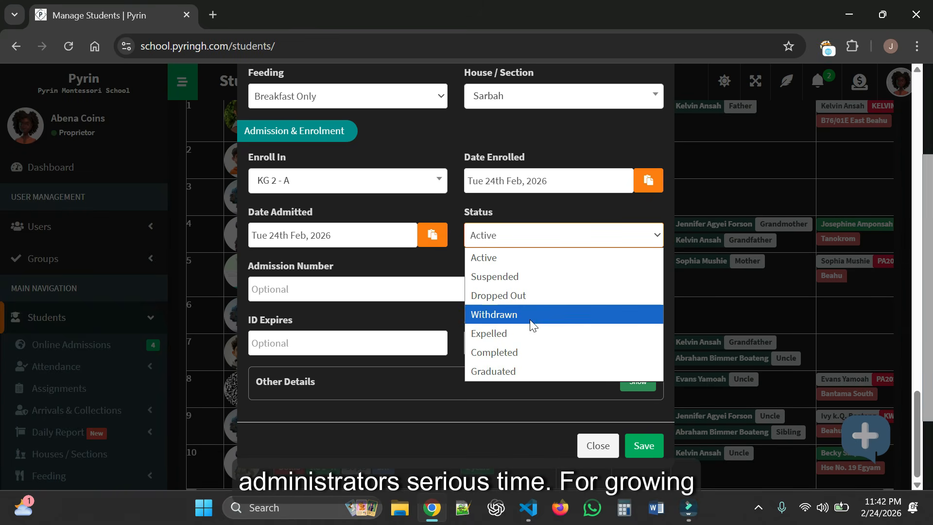
- Keep Status as Active and enter the student's admission number
left_click(549, 258)
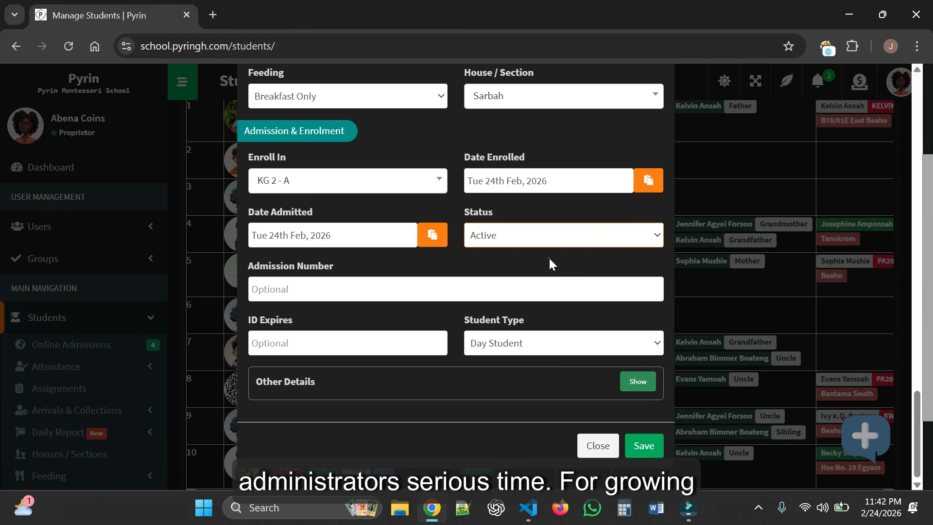
left_click(292, 286)
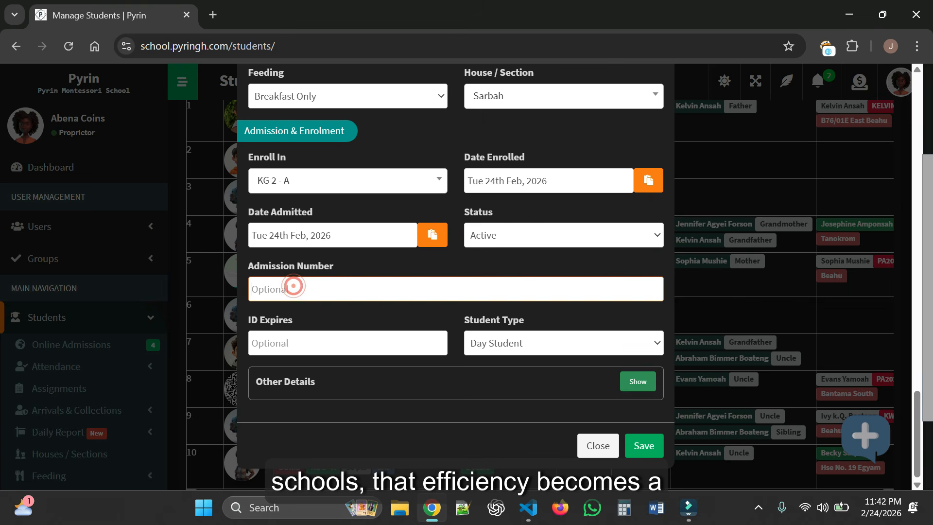
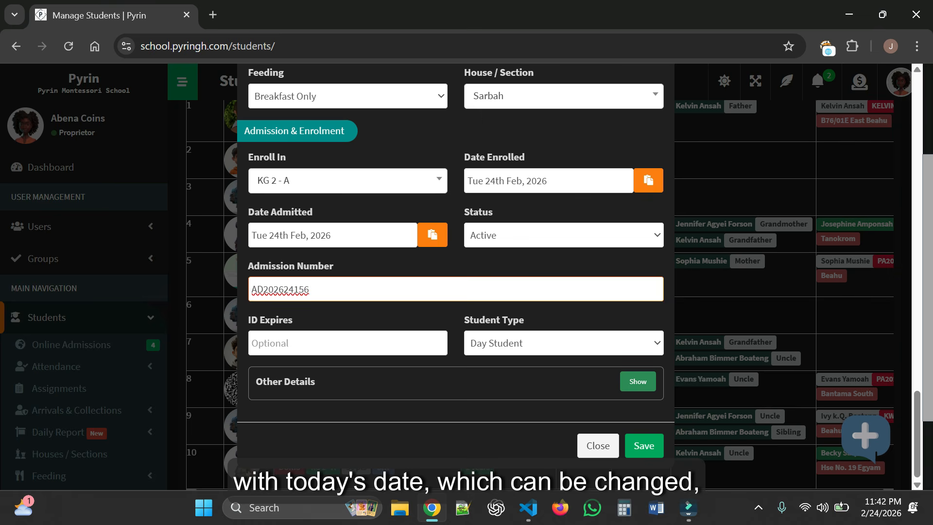
scroll(444, 325, "down", 3)
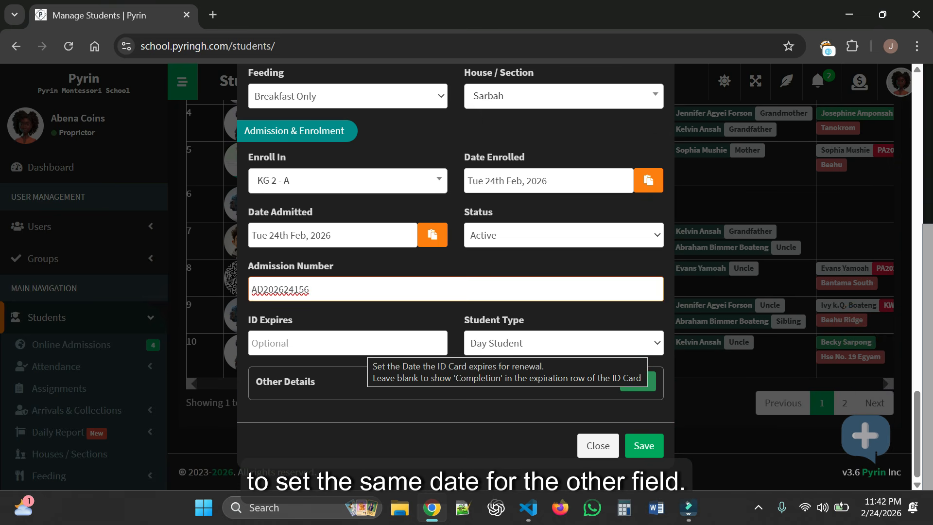
- Leave ID Expires blank after clearing a 31 December 2026 date, and keep Student Type as Day Student
left_click(365, 344)
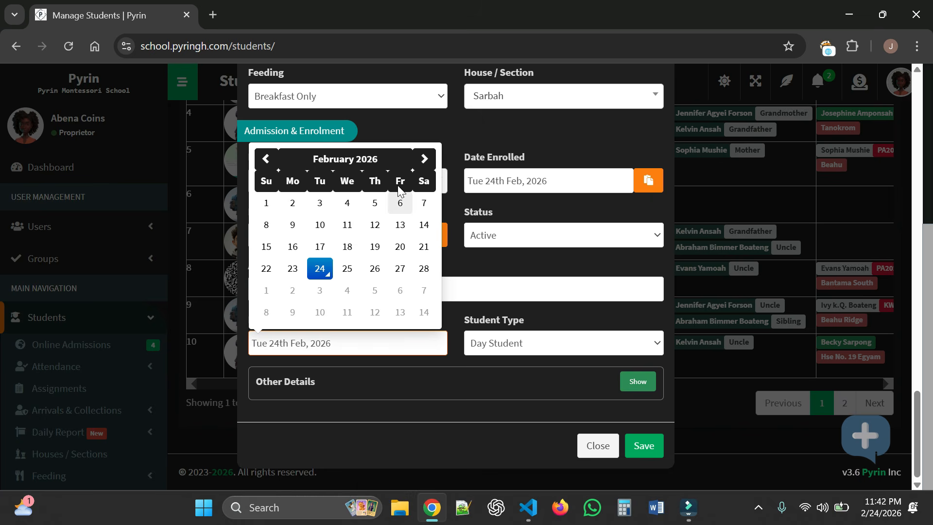
left_click(361, 159)
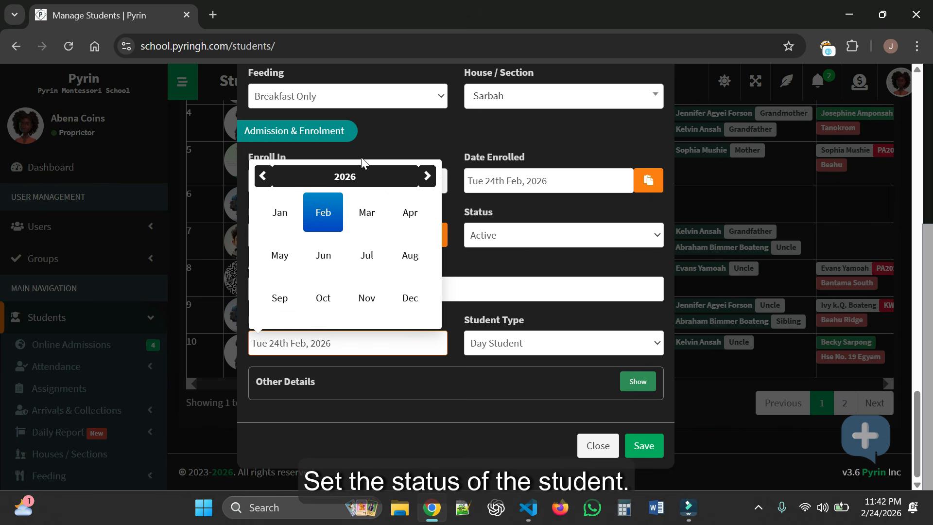
left_click(411, 300)
left_click(370, 290)
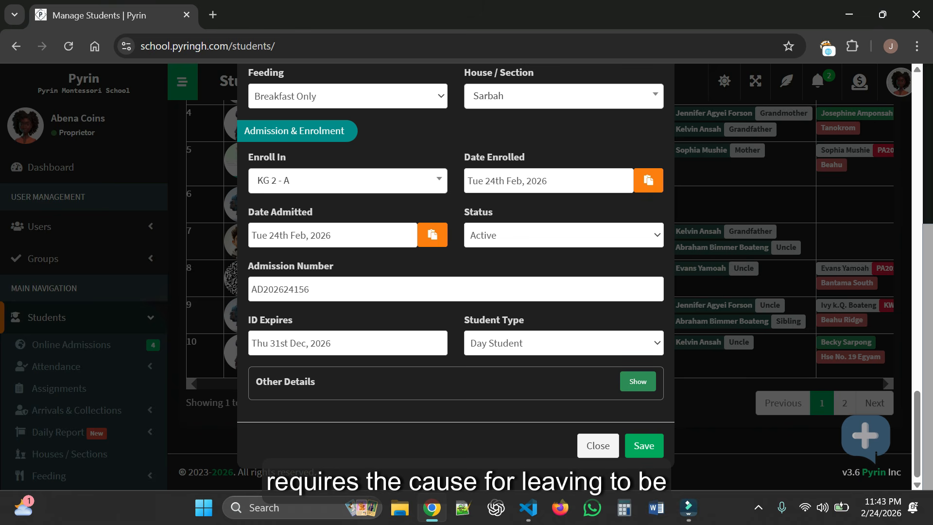
left_click(360, 343)
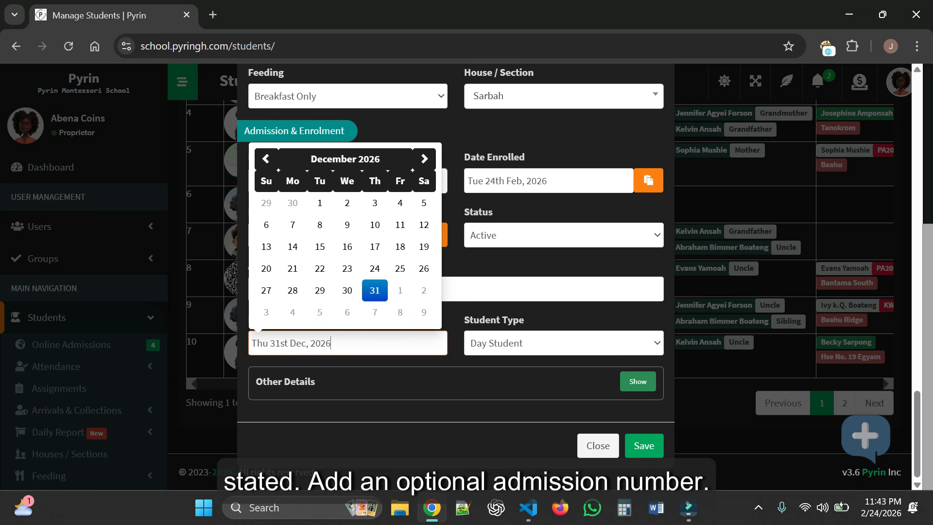
key("ctrl+a")
key("BackSpace")
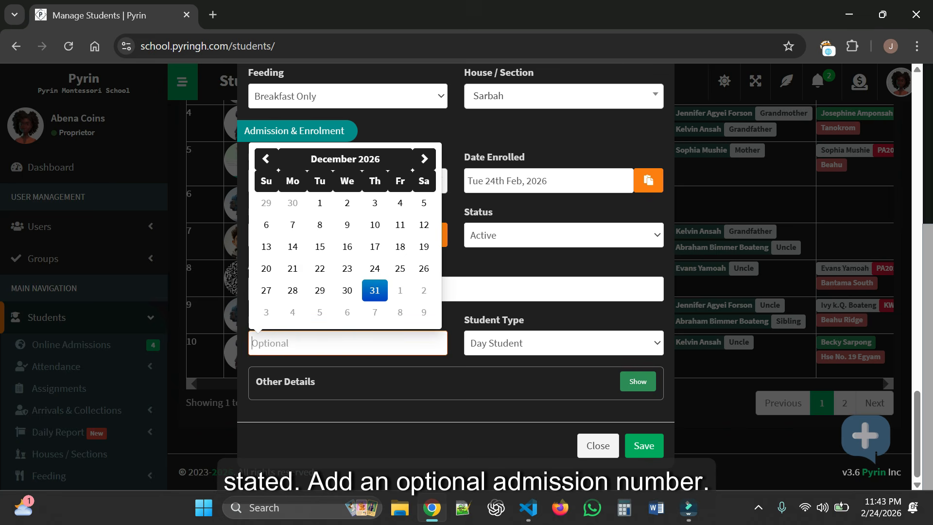
left_click(391, 366)
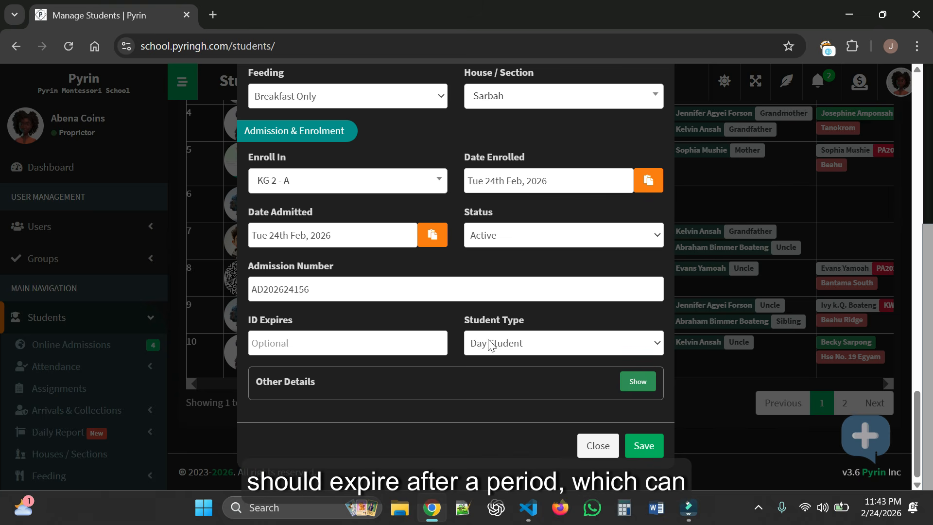
left_click(557, 343)
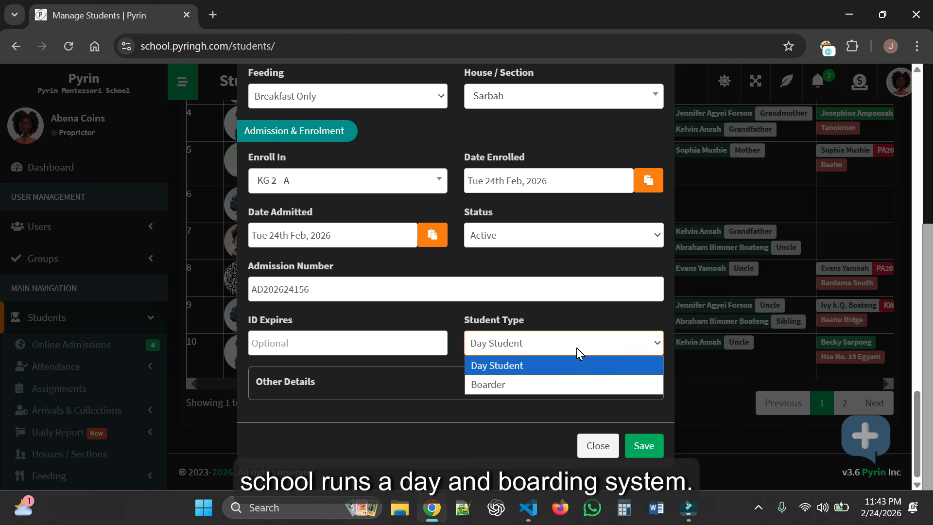
left_click(440, 365)
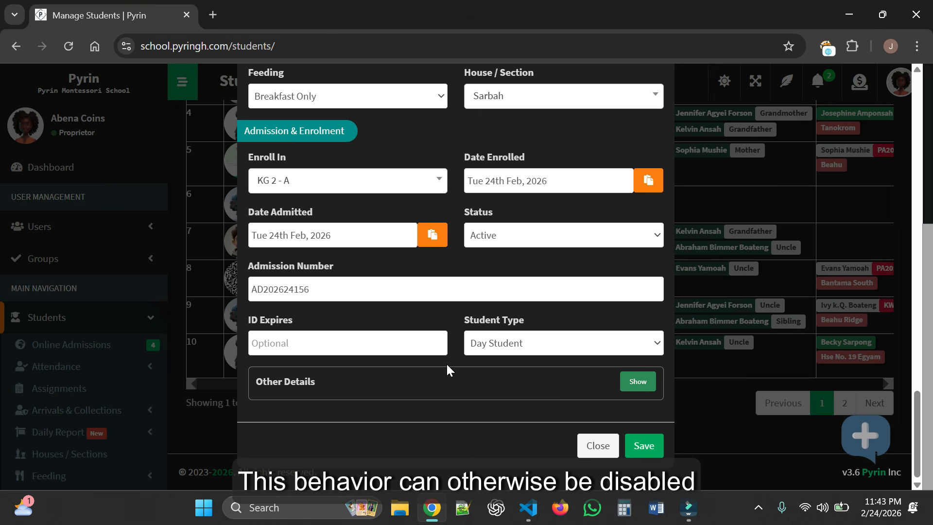
- Write 'All Good' in the Other Details box and save the new student record
left_click(628, 384)
scroll(547, 394, "down", 2)
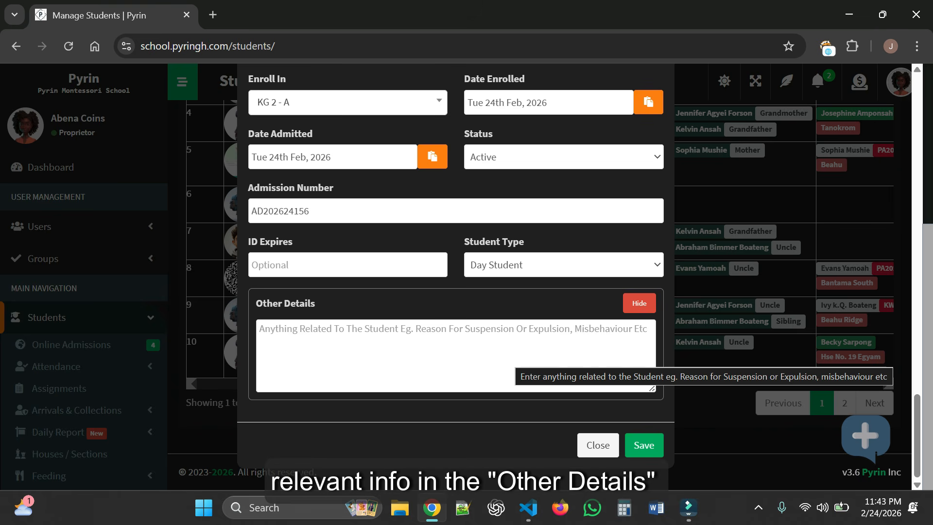
left_click(589, 335)
type("All Good")
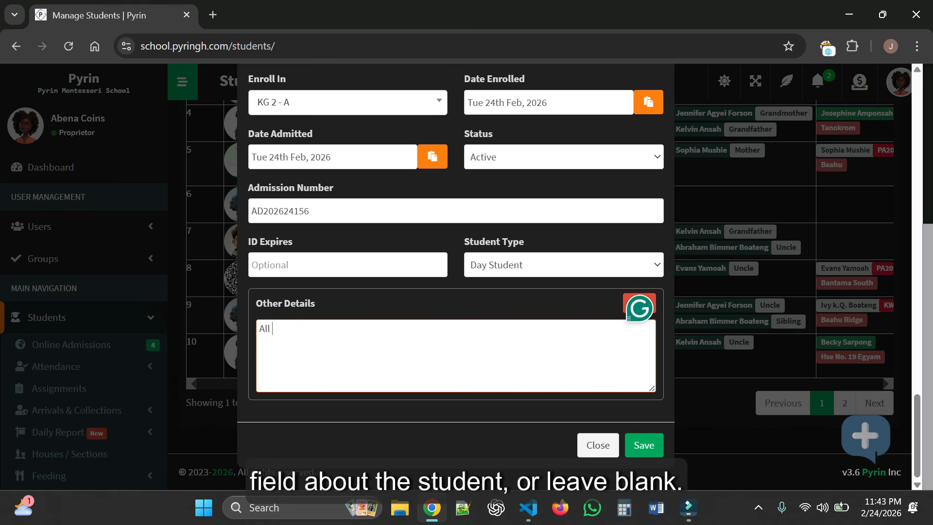
left_click(637, 445)
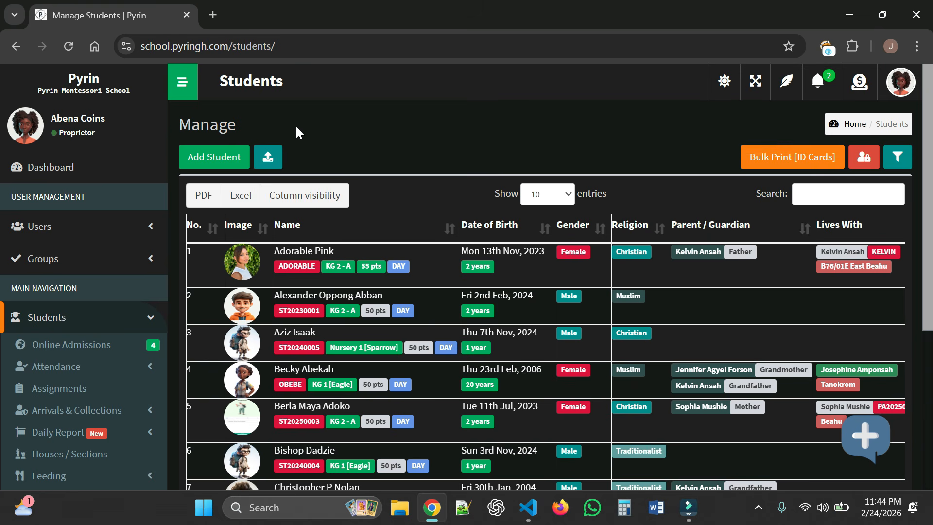
- Collapse the side navigation to widen the Students table
left_click(180, 85)
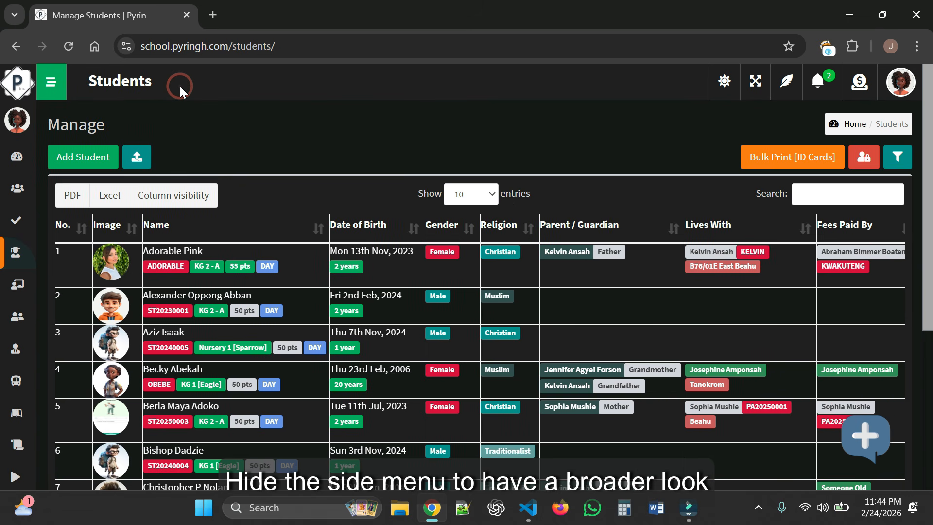
mouse_move(29, 161)
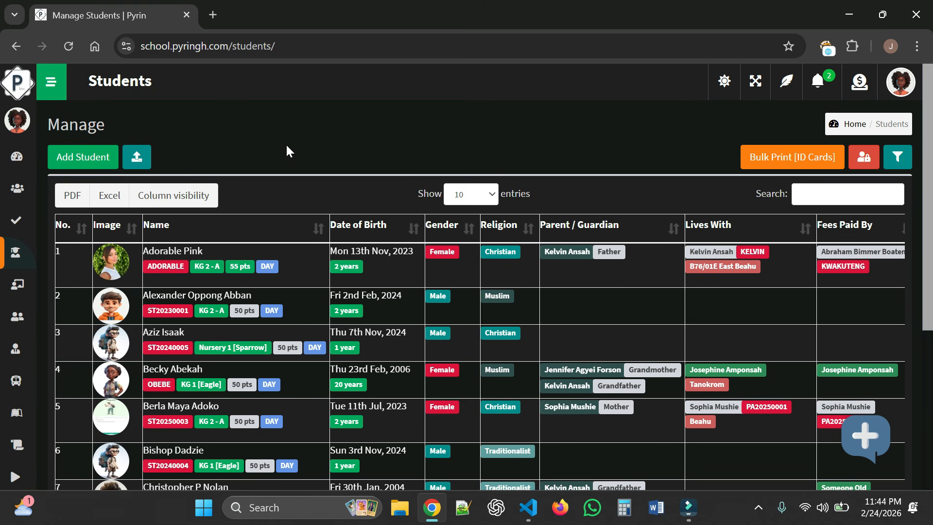
left_click(53, 83)
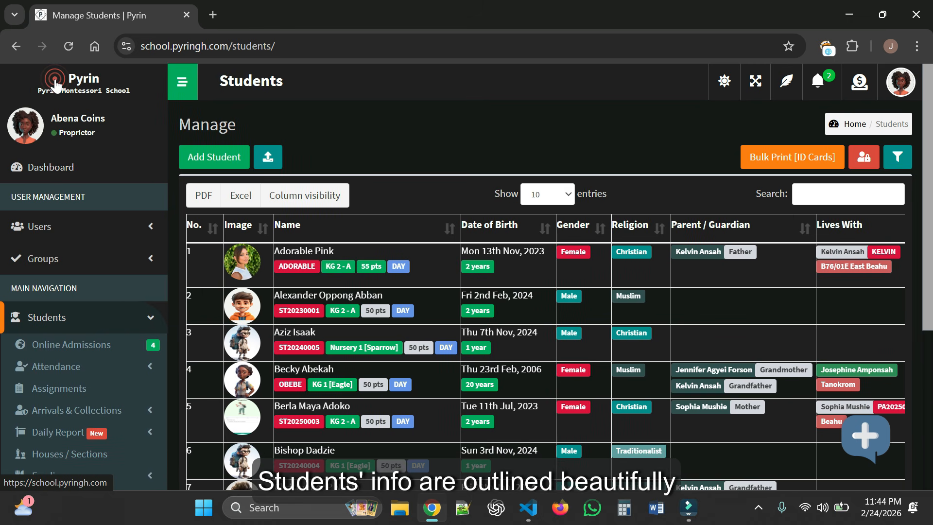
left_click(178, 83)
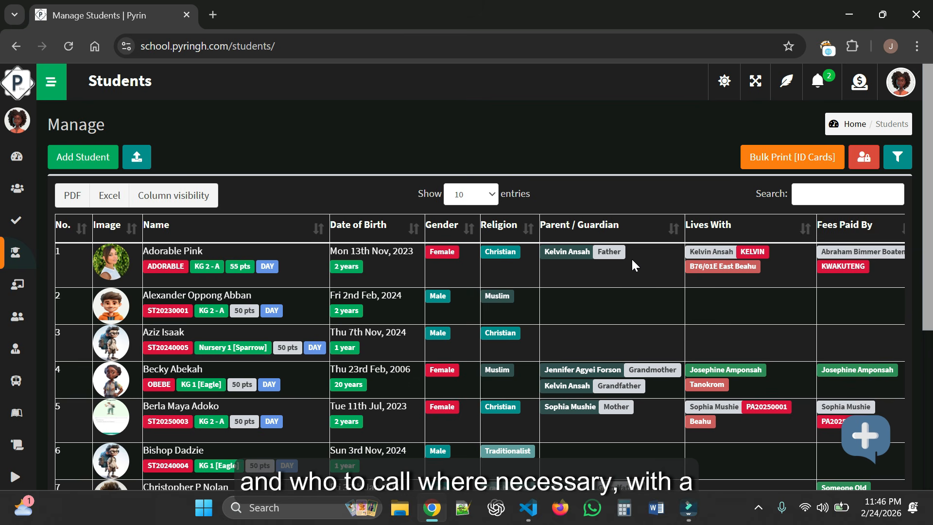
scroll(632, 260, "down", 3)
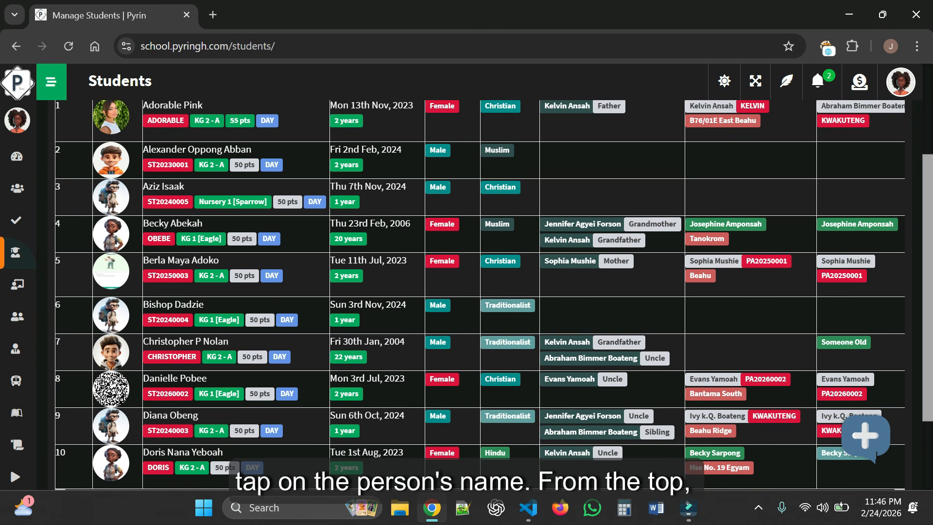
scroll(631, 265, "down", 2)
scroll(494, 298, "up", 5)
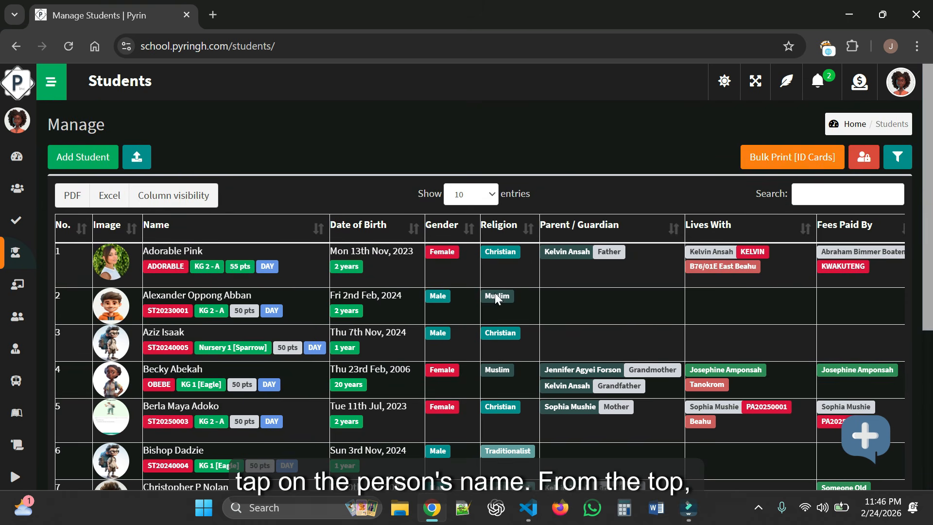
- Show 25 students per page and highlight the newly added student's row
left_click(492, 197)
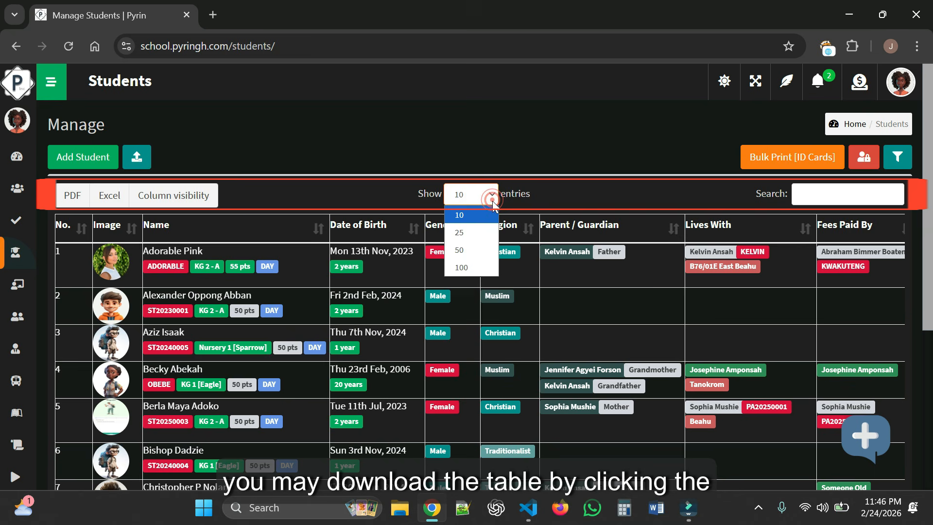
left_click(471, 237)
scroll(348, 304, "down", 3)
scroll(347, 305, "down", 6)
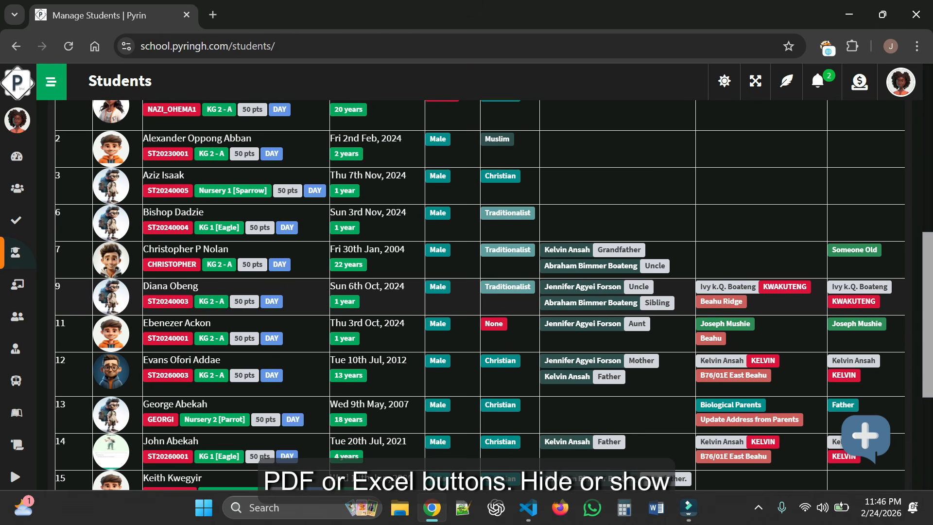
left_click(304, 372)
scroll(307, 369, "down", 1)
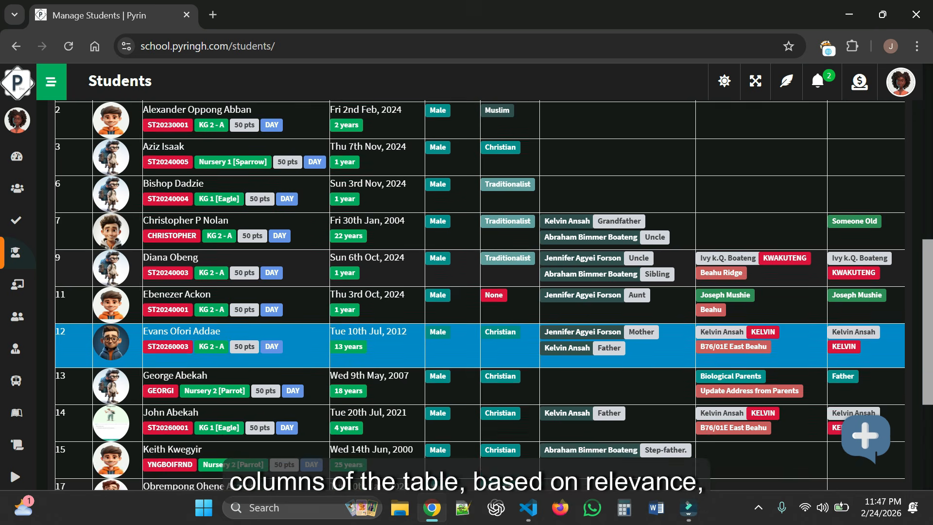
scroll(307, 369, "down", 1)
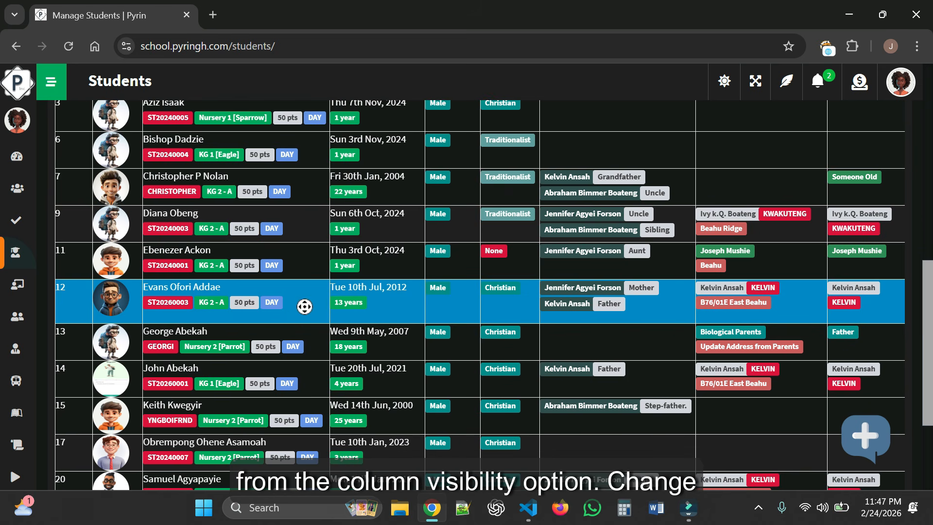
- Scroll the Students table right until the Action column is visible
scroll(305, 307, "right", 2)
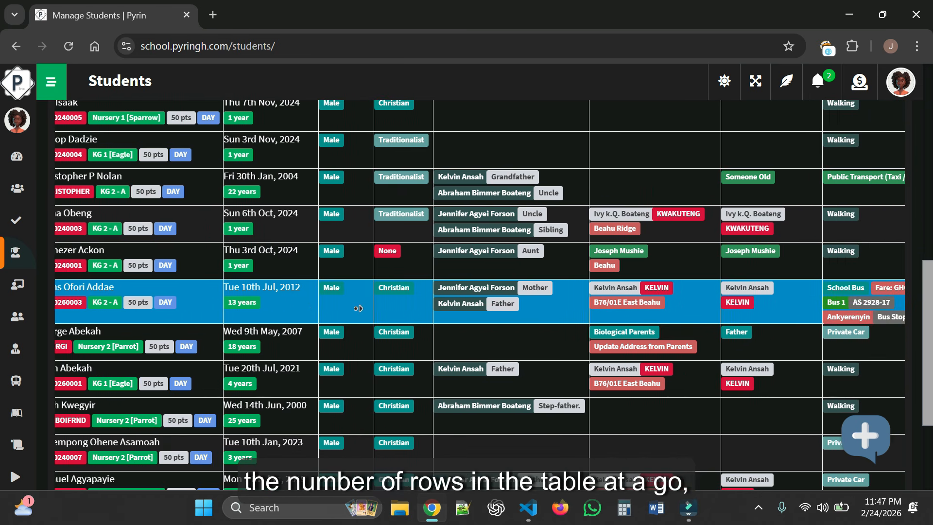
scroll(359, 308, "right", 5)
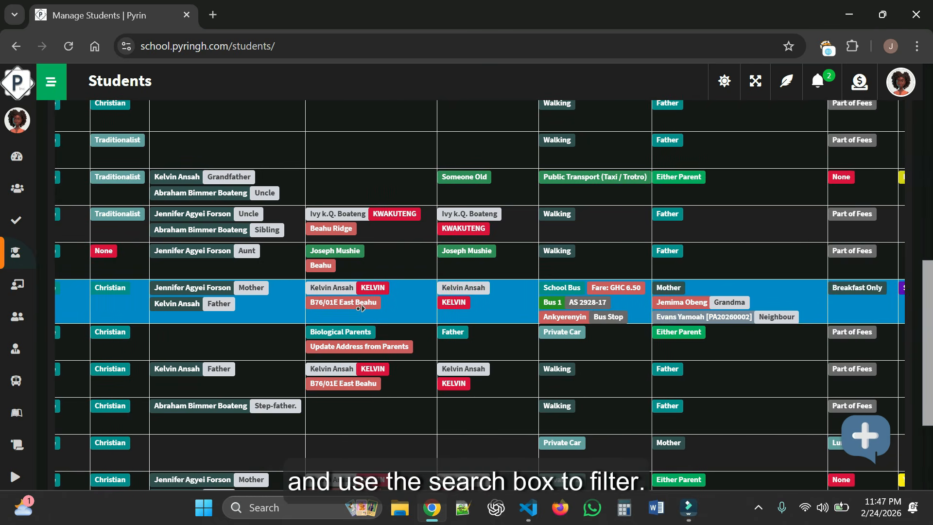
scroll(360, 308, "right", 3)
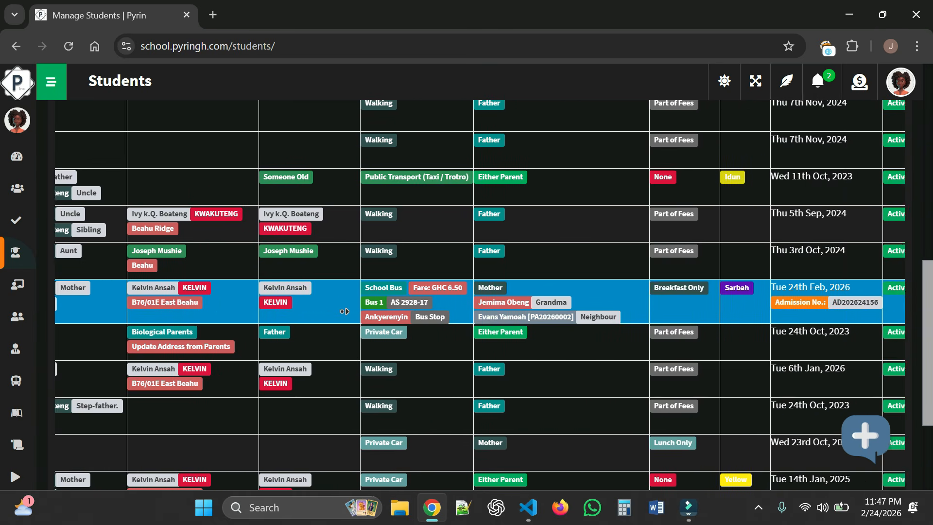
scroll(345, 311, "right", 3)
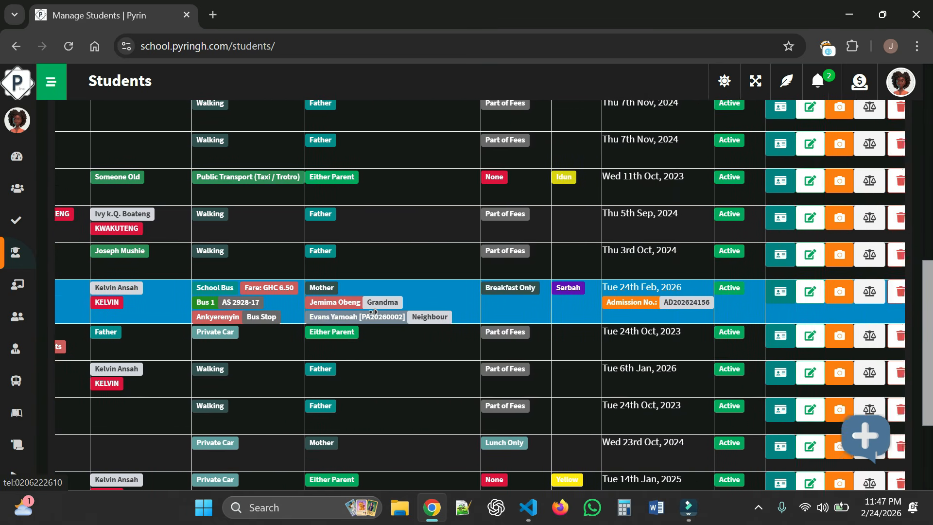
scroll(375, 311, "right", 1)
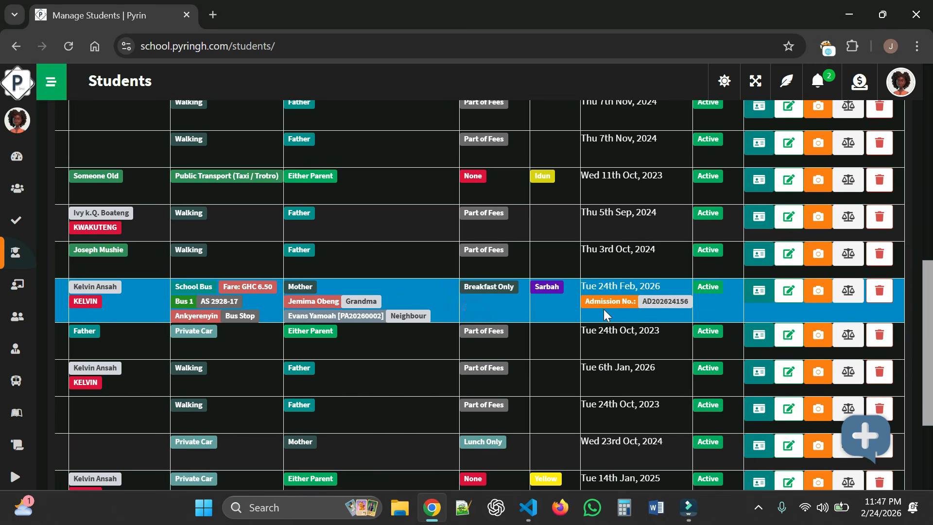
scroll(620, 311, "down", 1)
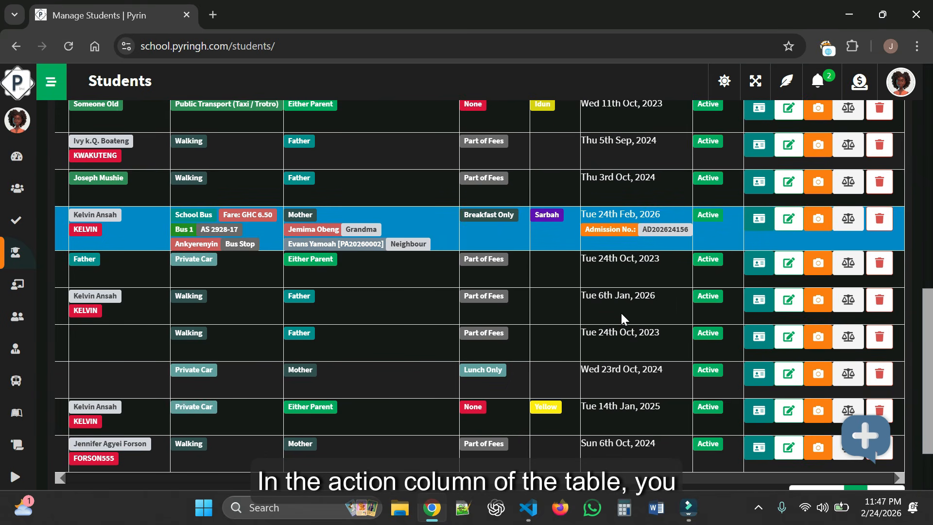
left_click(762, 223)
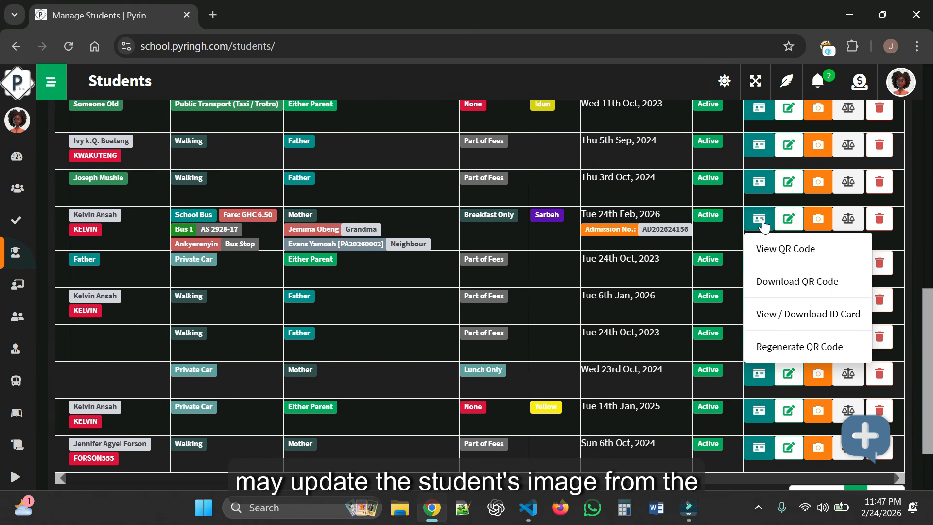
left_click(794, 250)
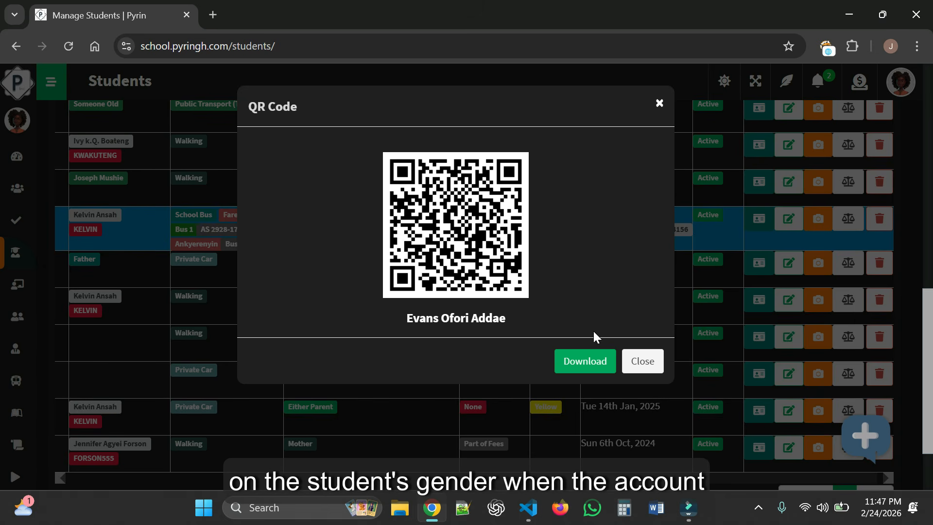
left_click(639, 363)
left_click(760, 218)
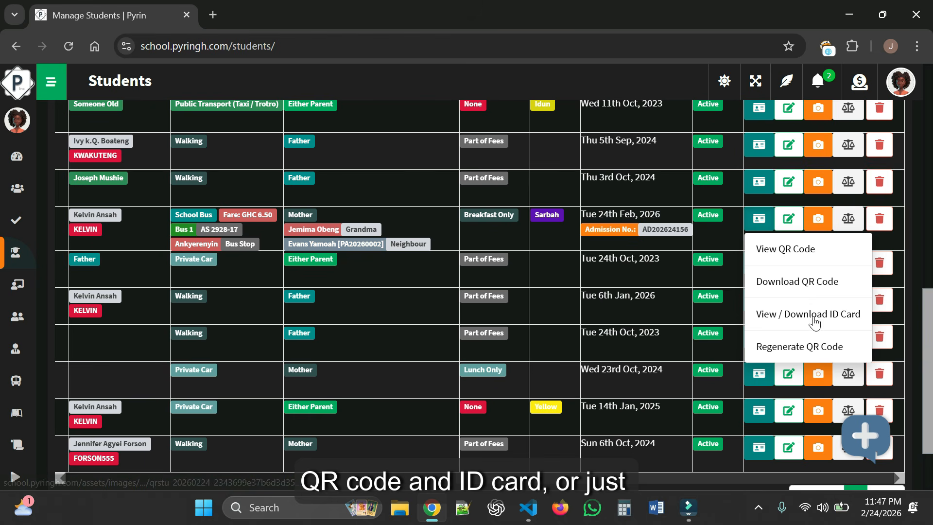
left_click(792, 315)
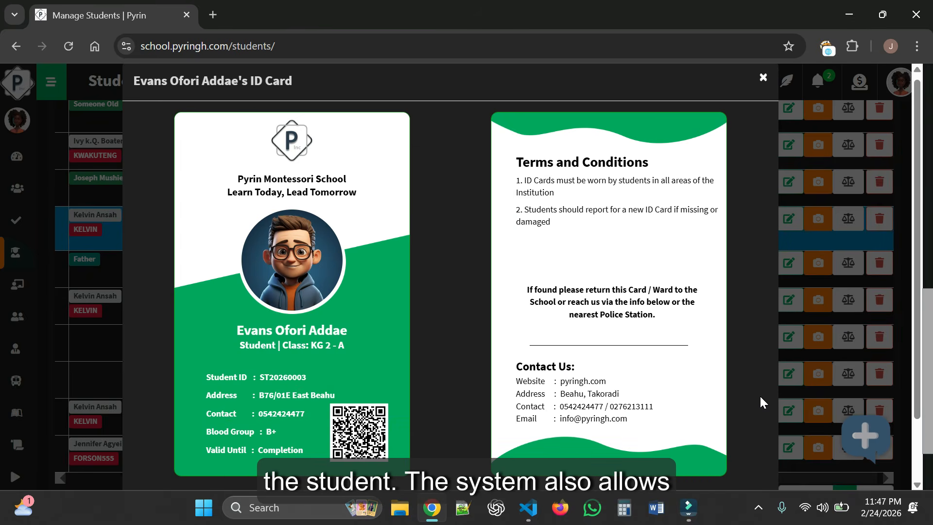
scroll(760, 394, "down", 2)
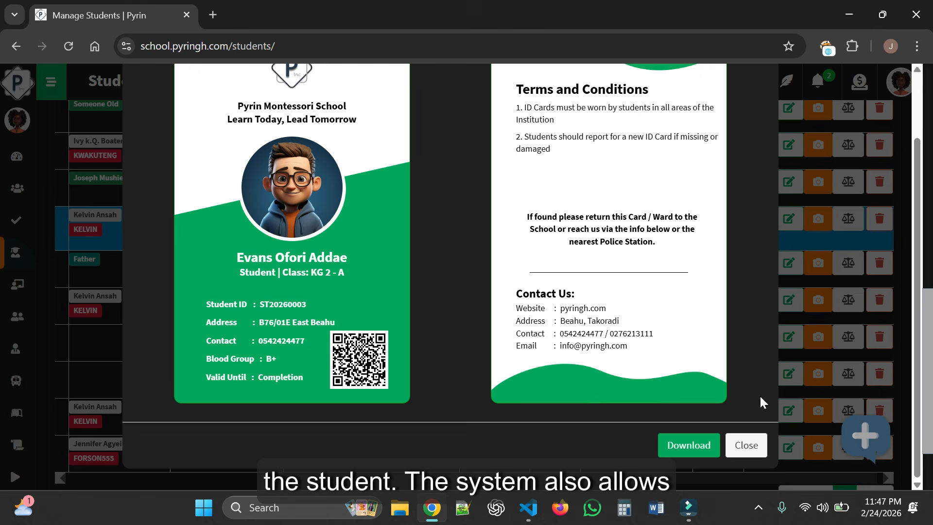
left_click(746, 444)
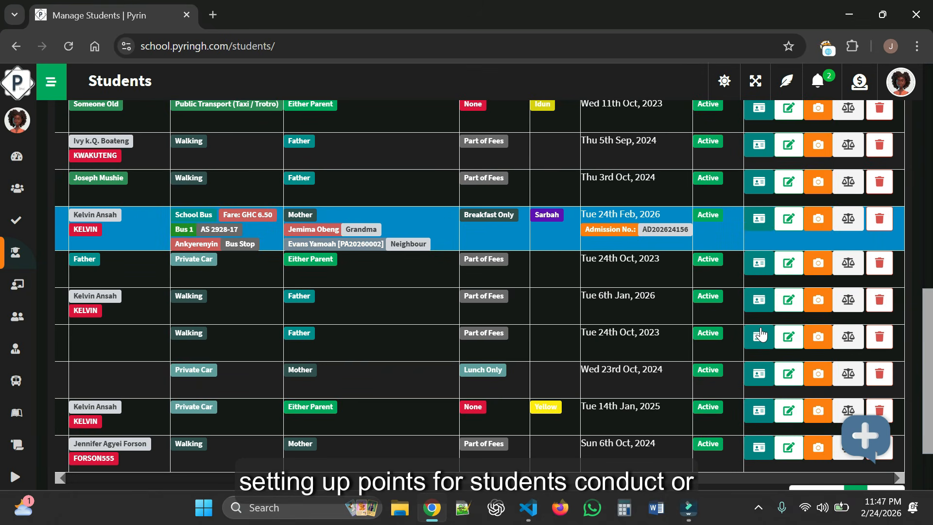
left_click(819, 218)
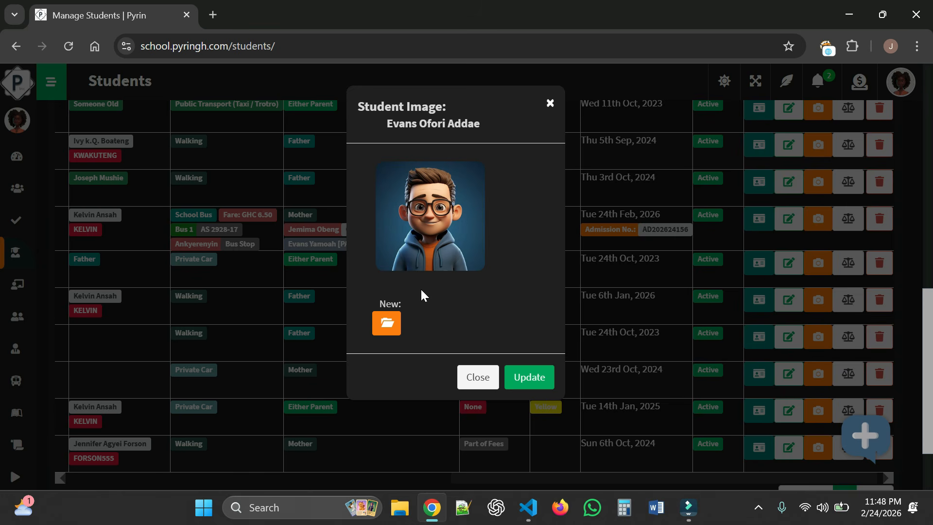
left_click(487, 380)
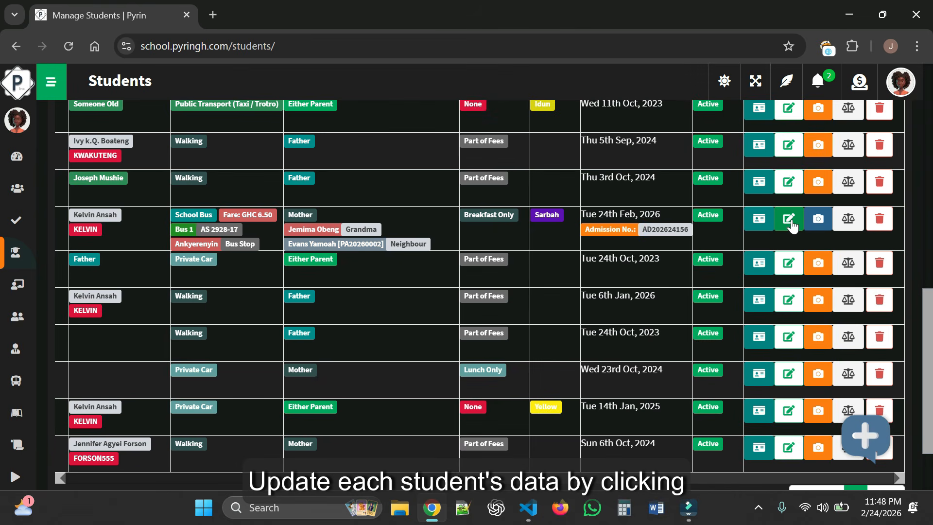
left_click(789, 220)
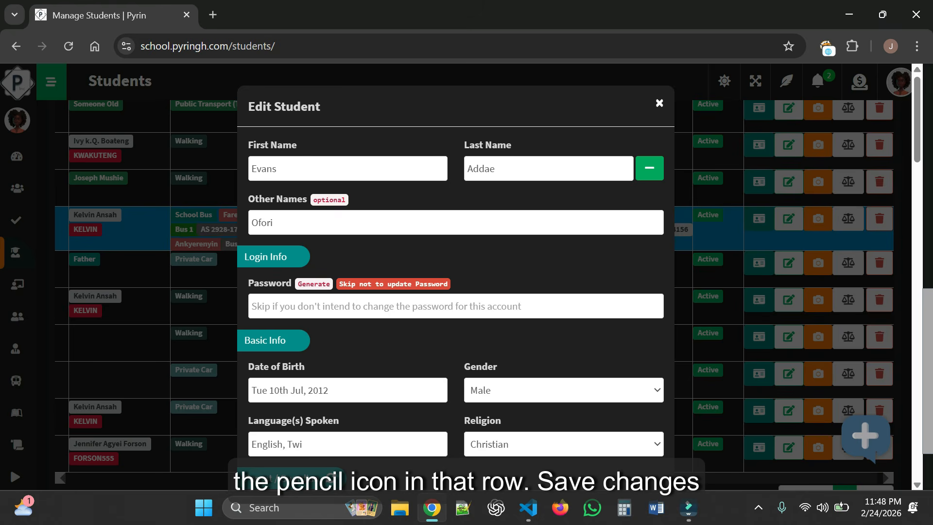
scroll(607, 312, "down", 5)
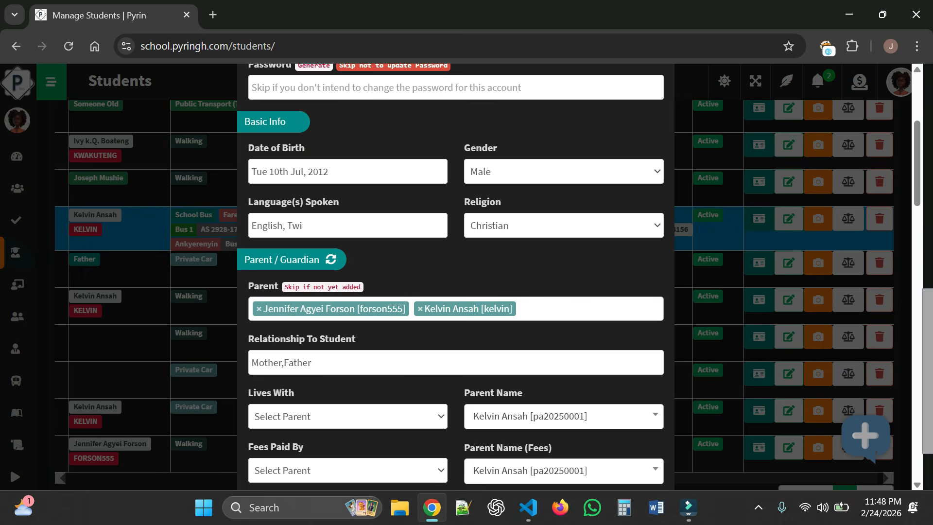
scroll(606, 306, "down", 4)
scroll(606, 306, "down", 6)
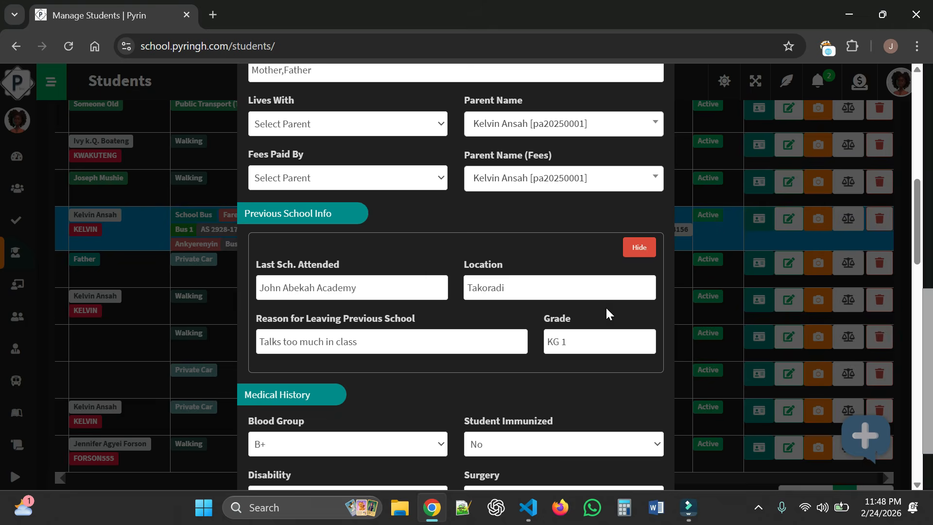
scroll(606, 308, "down", 8)
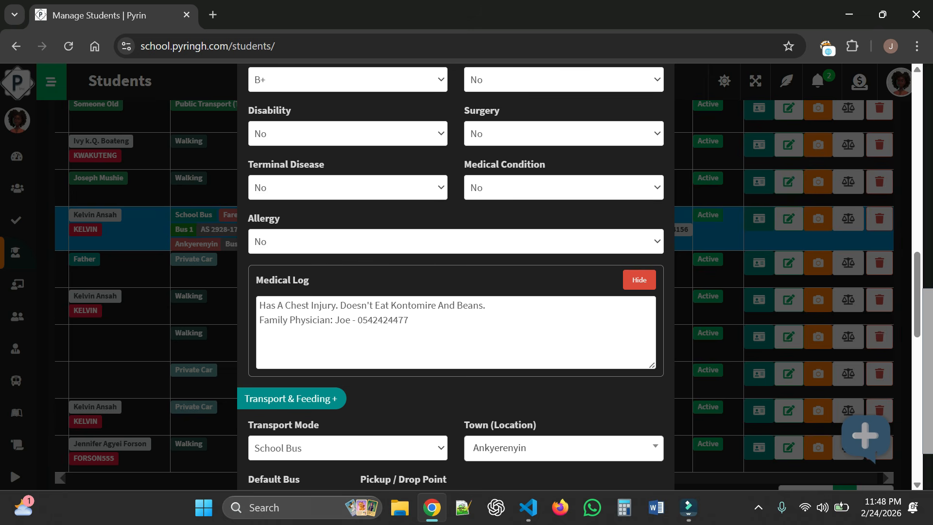
scroll(606, 314, "down", 8)
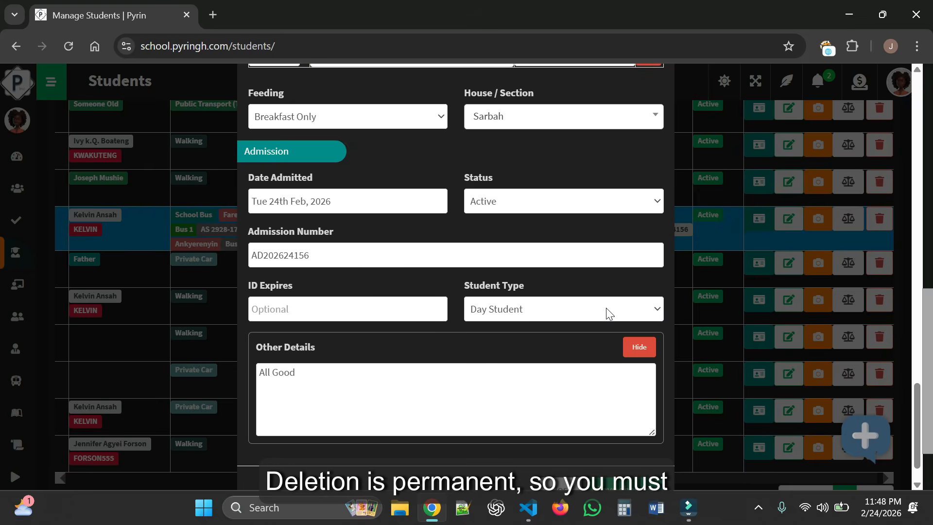
left_click(562, 444)
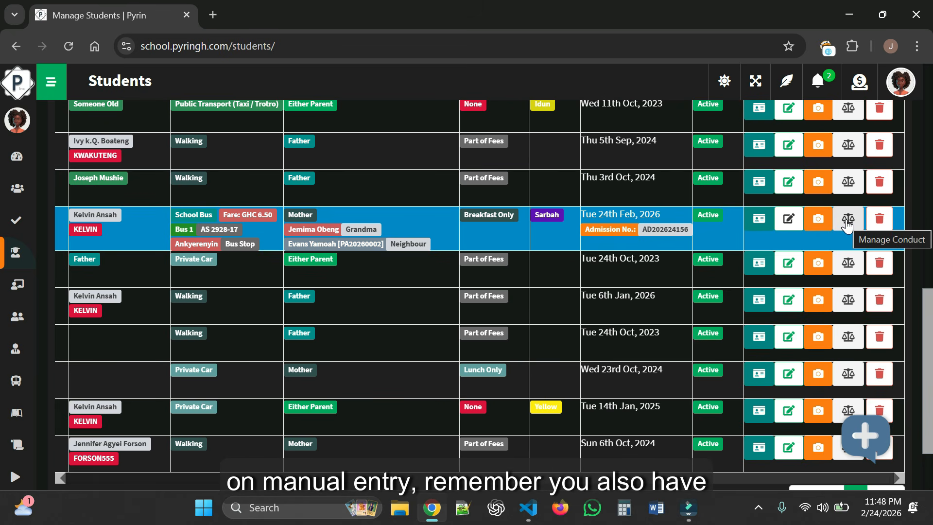
left_click(879, 222)
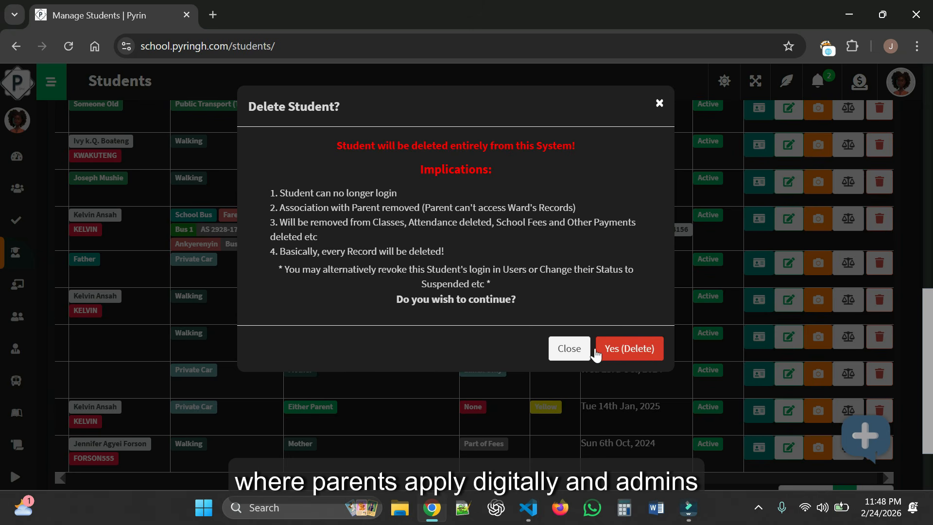
left_click(562, 350)
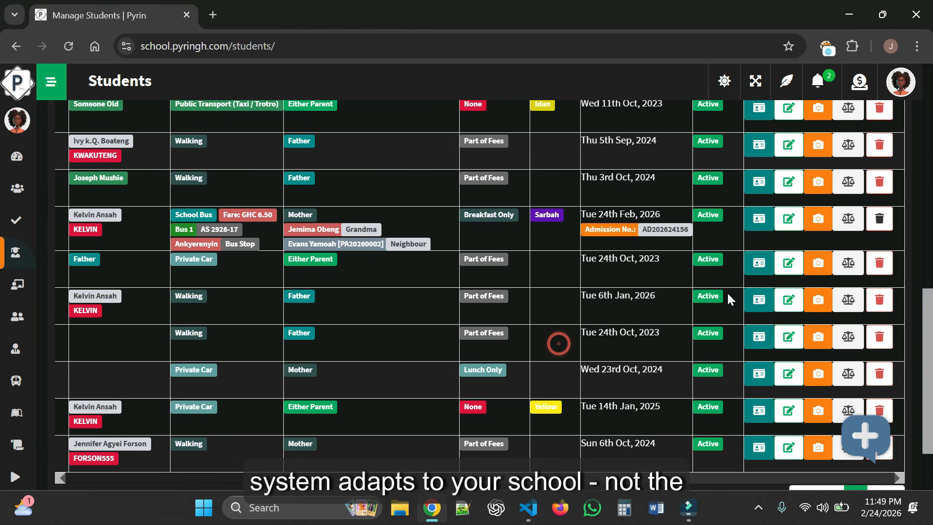
left_click(729, 242)
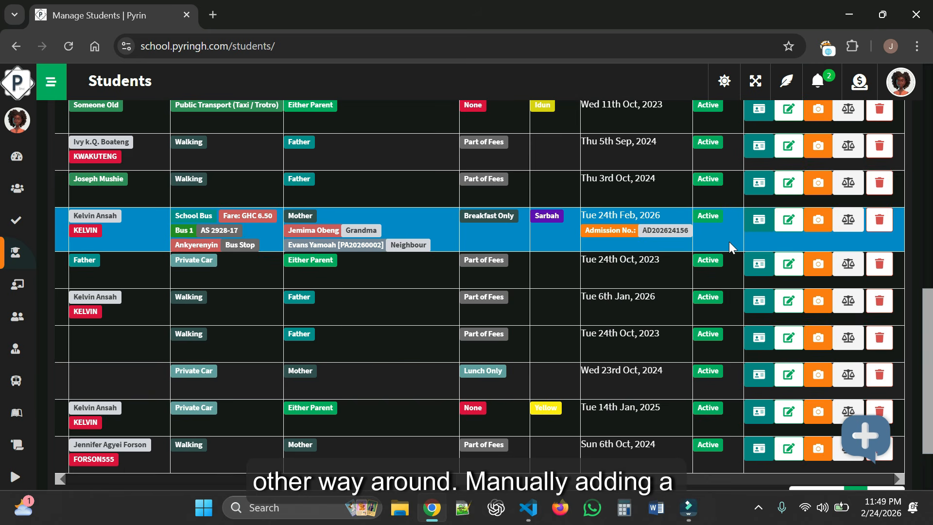
- Return the Students table to its top-left columns and expand the side navigation
scroll(730, 241, "up", 12)
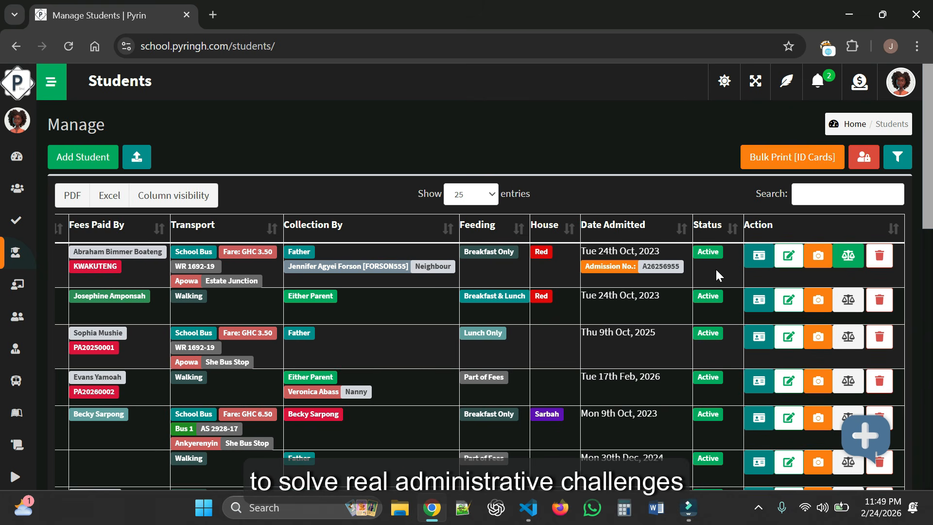
scroll(385, 271, "left", 10)
left_click(384, 273)
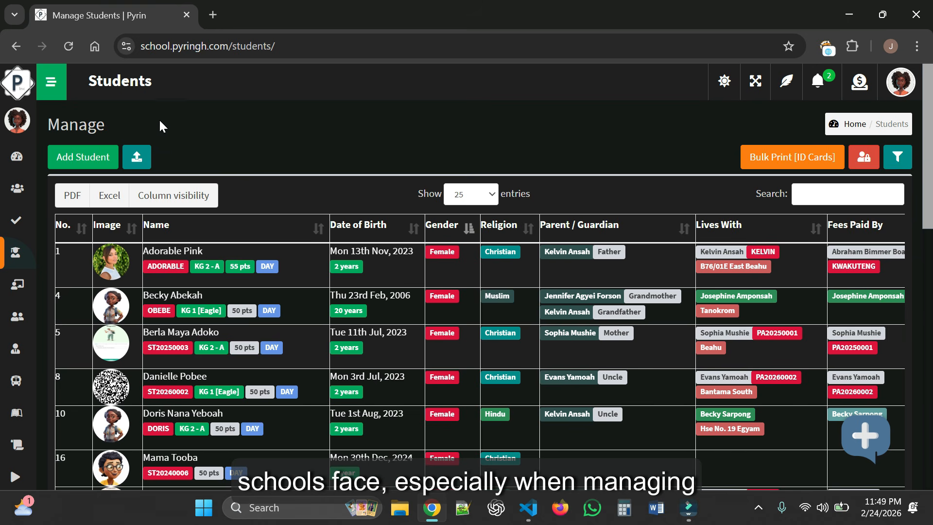
left_click(57, 87)
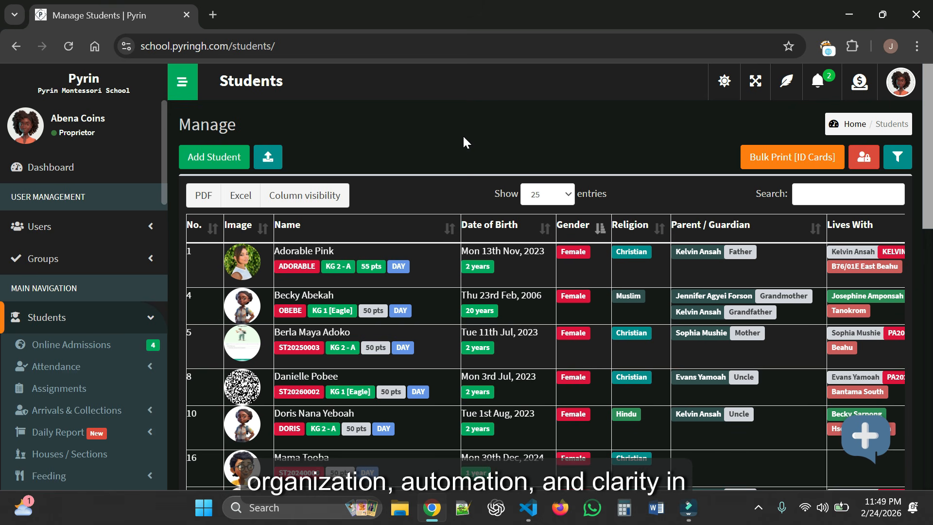